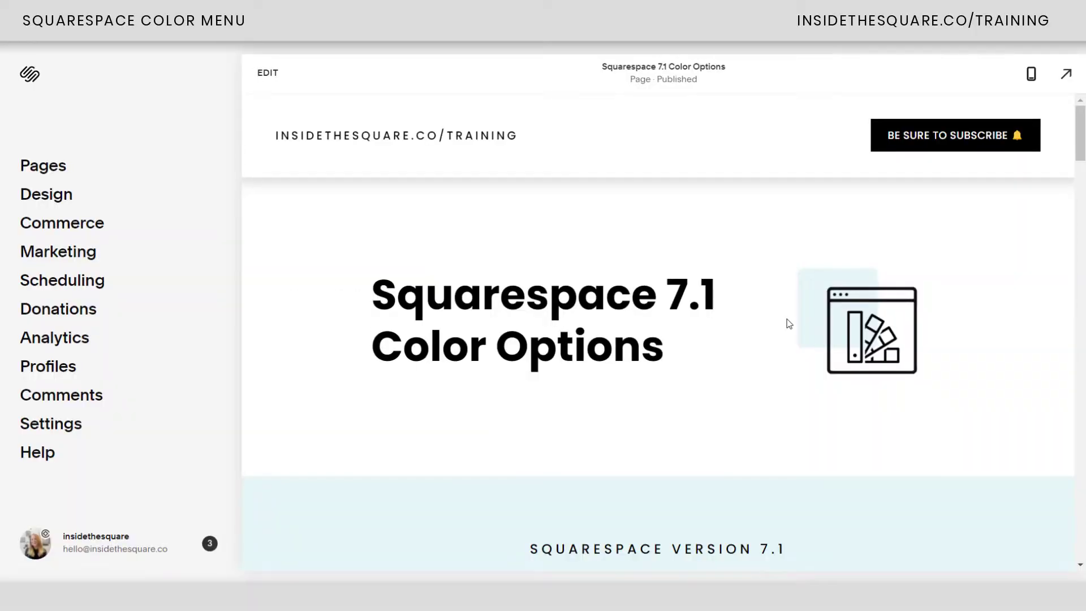
scroll(789, 323, down, 1)
drag(795, 479, 512, 501)
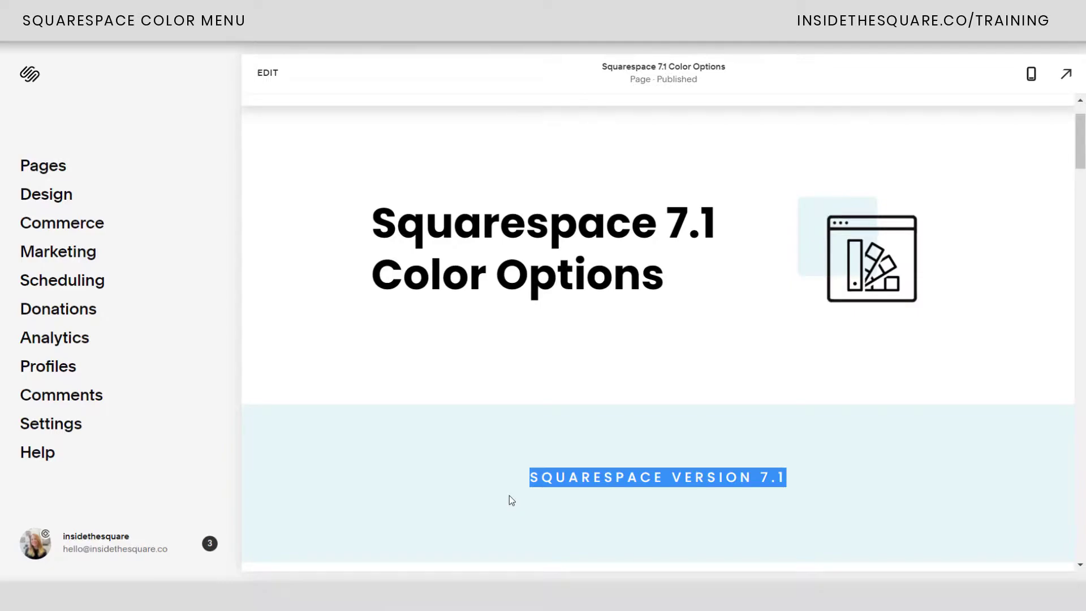
click(511, 500)
scroll(693, 460, up, 1)
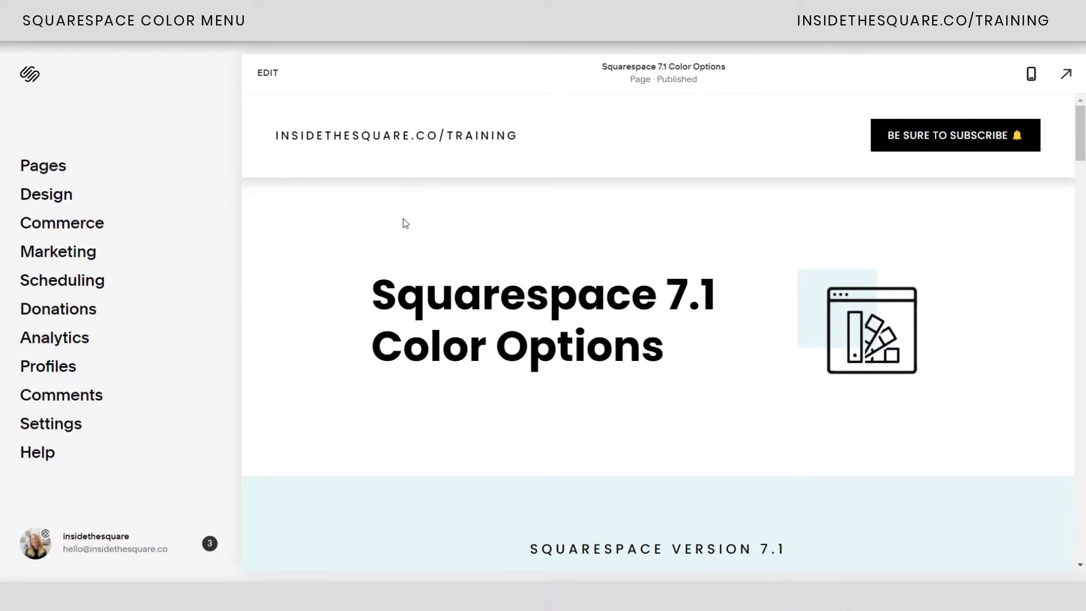
click(31, 200)
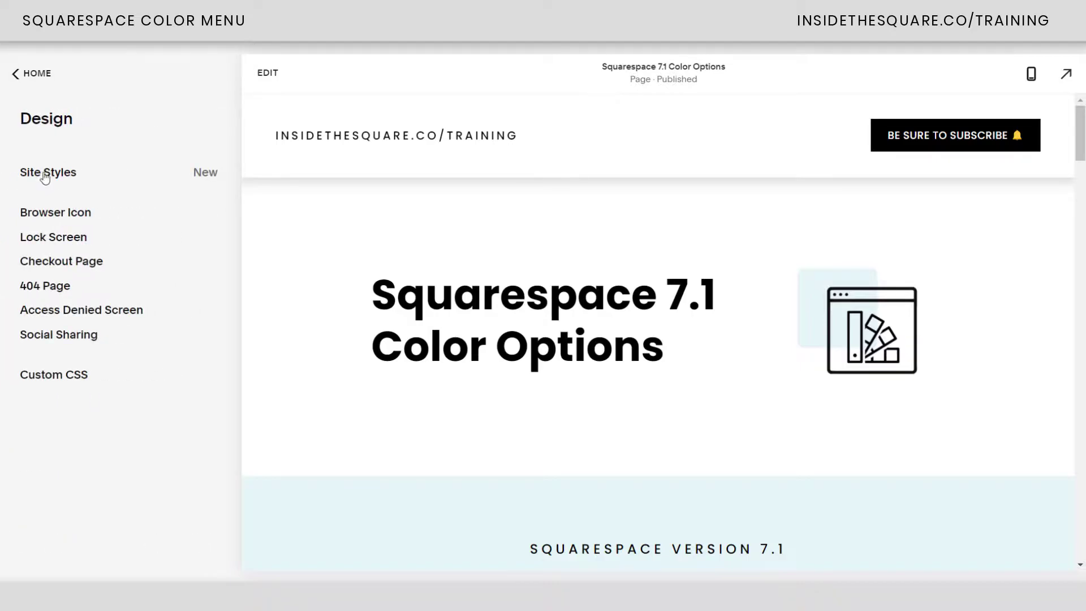
click(45, 171)
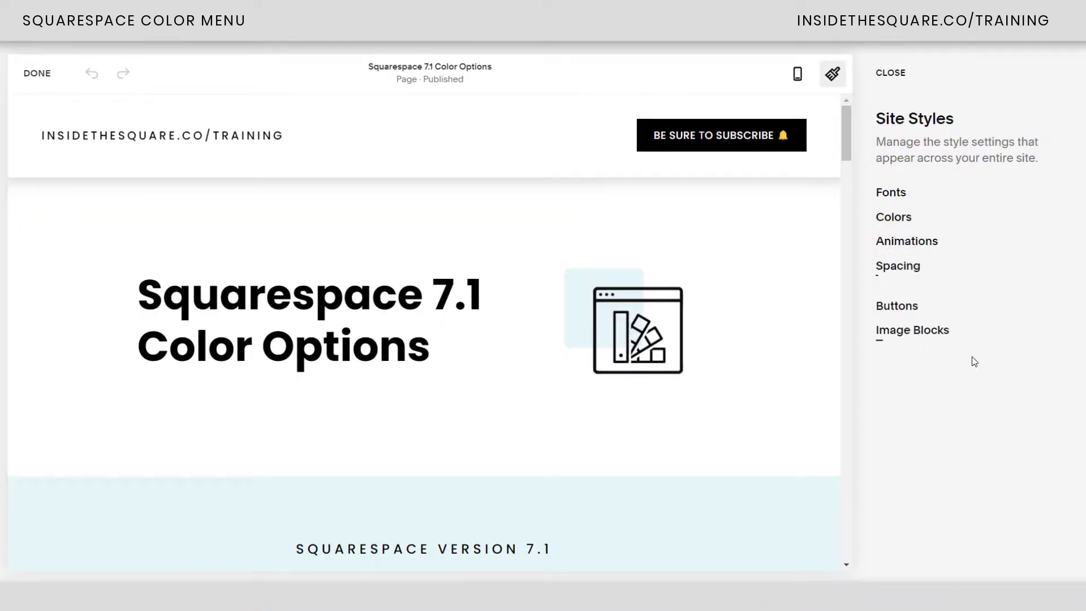
click(891, 74)
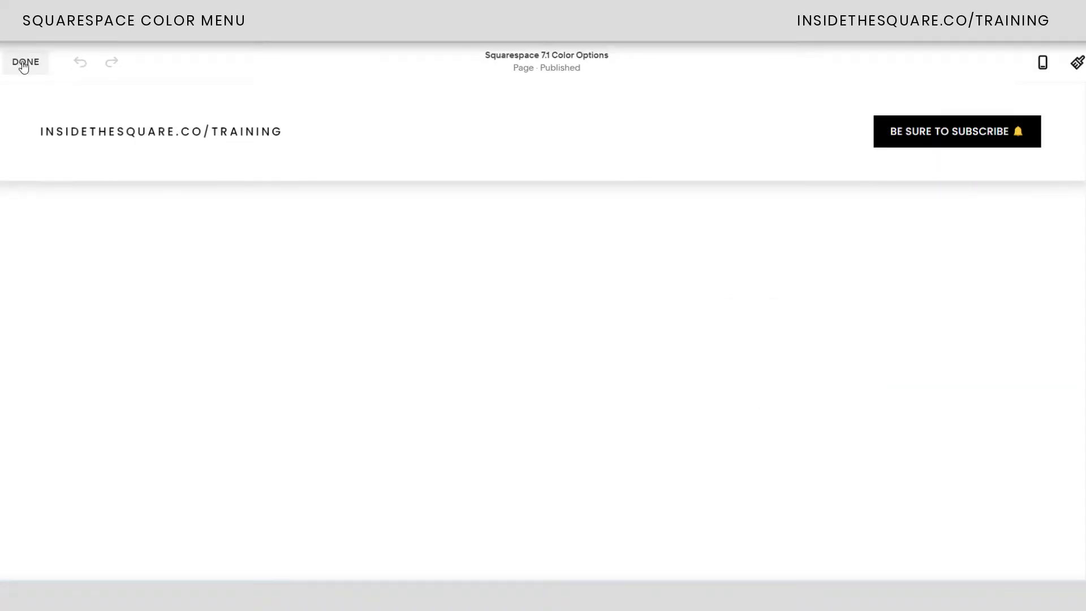
click(25, 63)
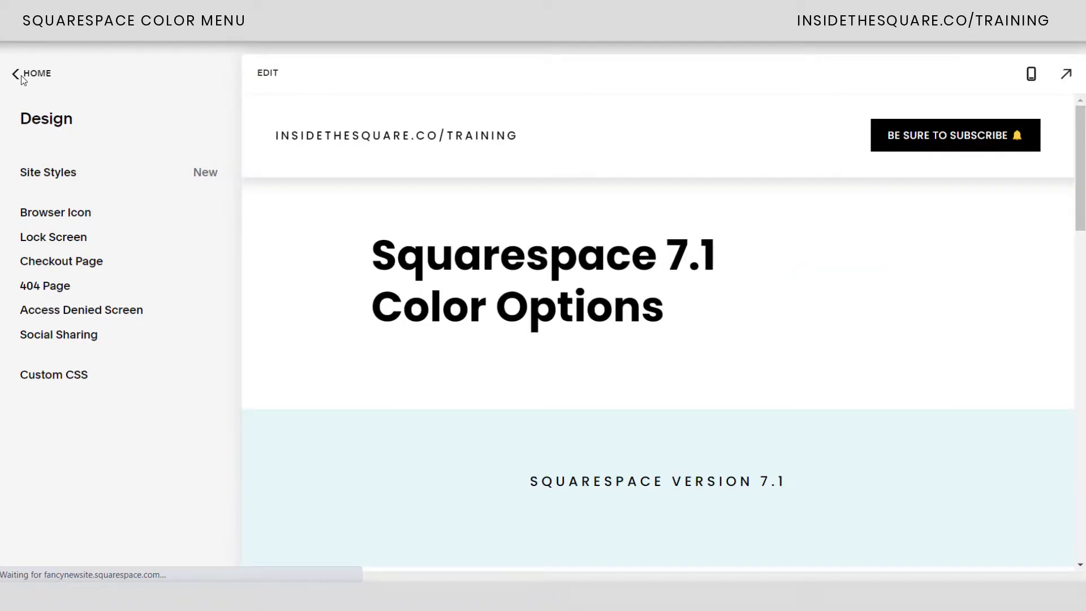
click(32, 83)
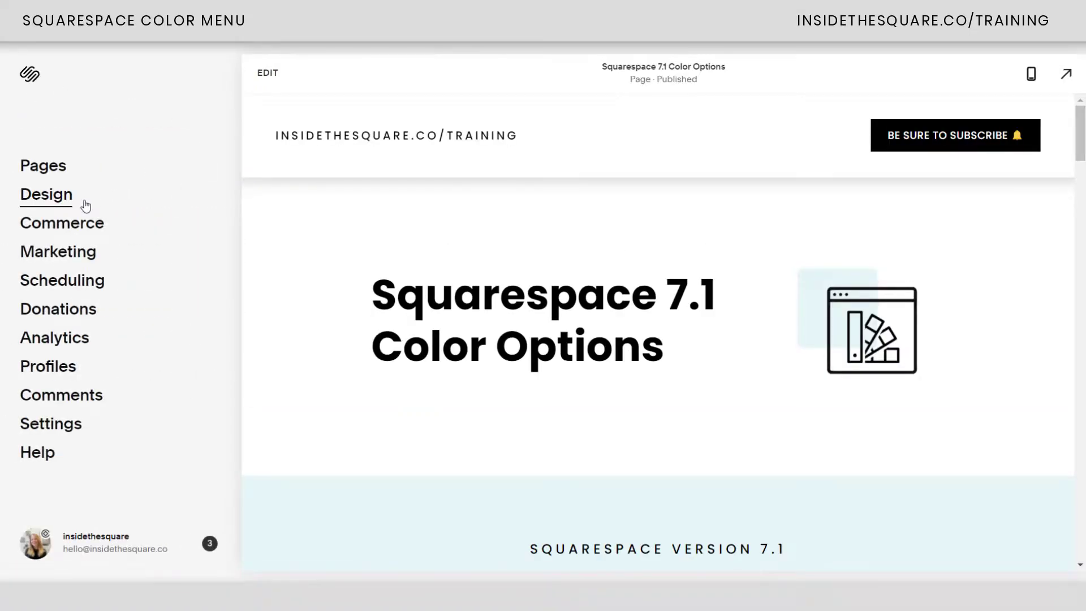
Put the Squarespace 7.1 Color Options page into edit mode and open the Colors settings in Site Styles.
click(85, 203)
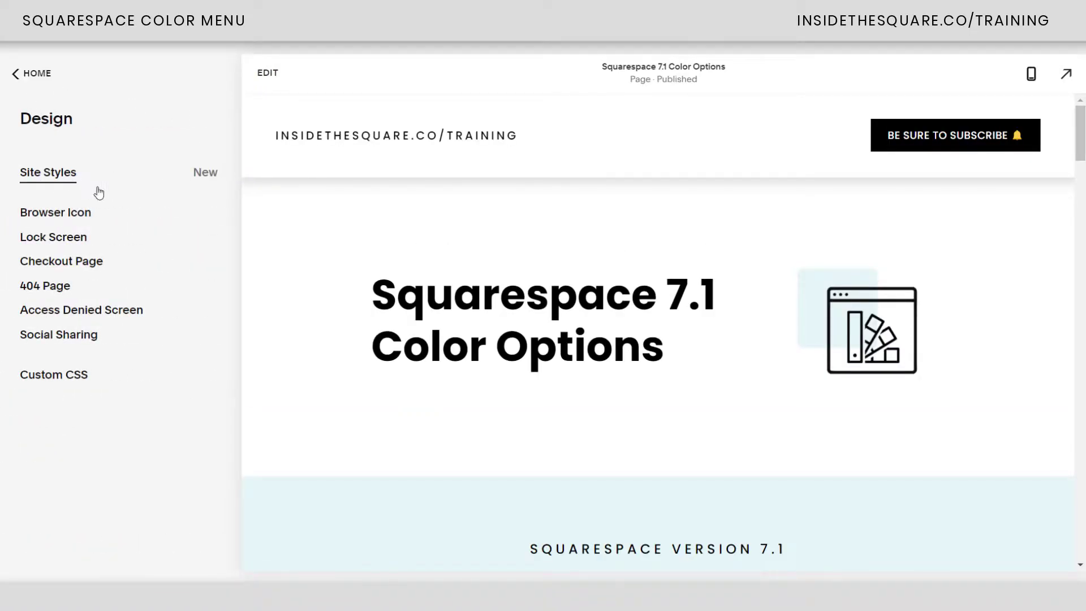
click(280, 74)
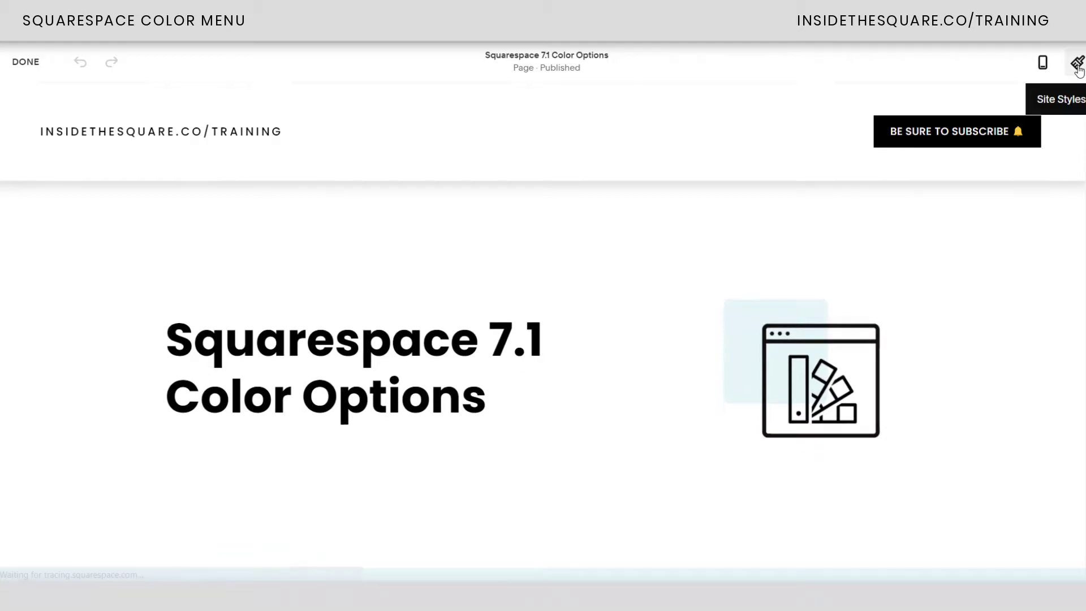
click(1078, 64)
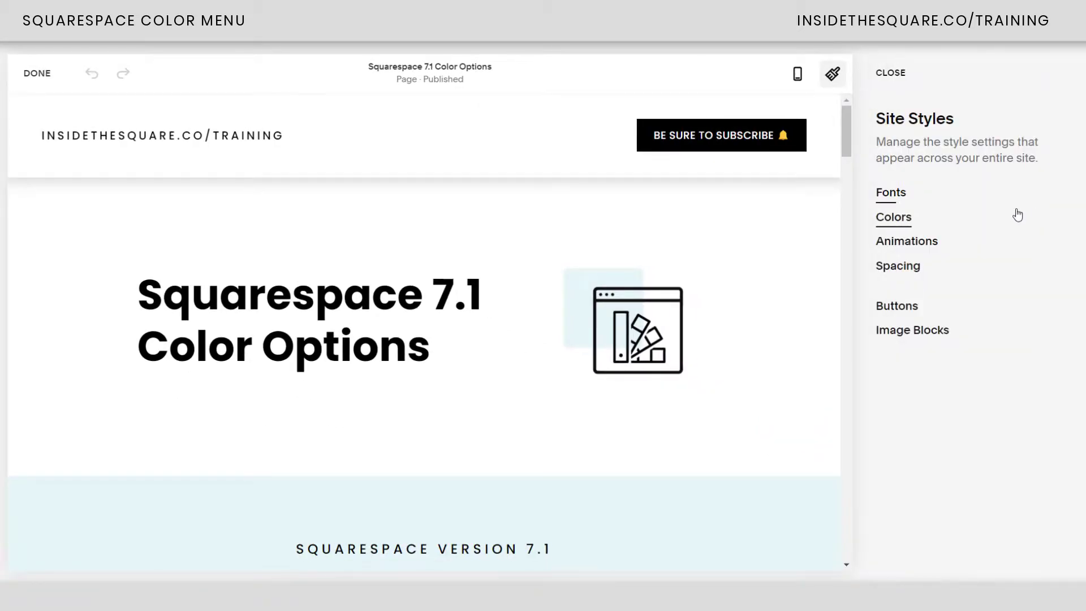
click(905, 228)
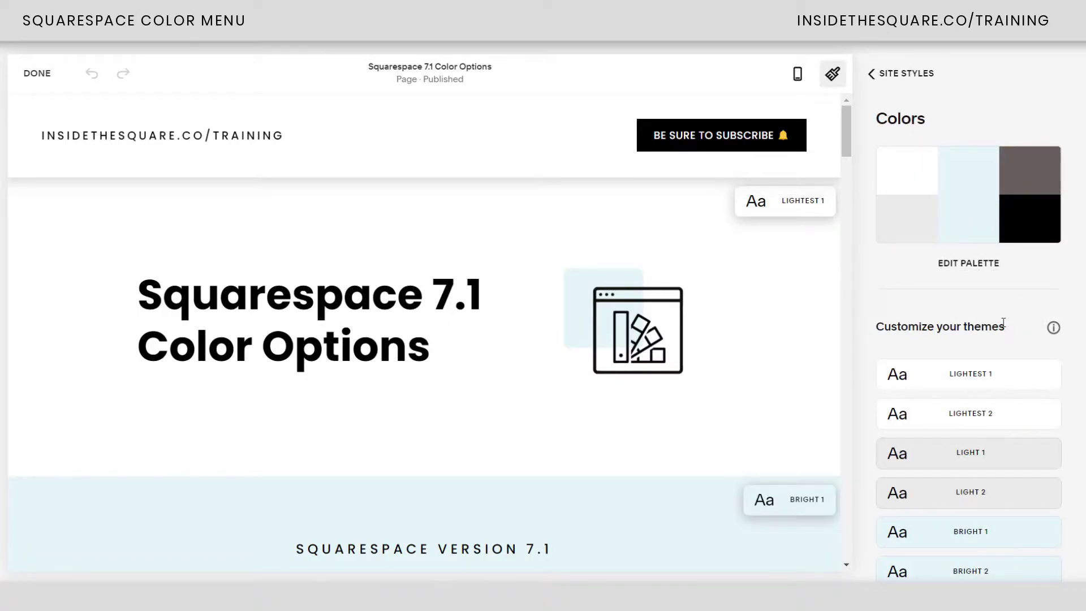
Examine which color theme each page section uses, from Lightest 1 through Dark 1.
scroll(1002, 405, down, 5)
scroll(999, 390, up, 5)
scroll(781, 329, down, 4)
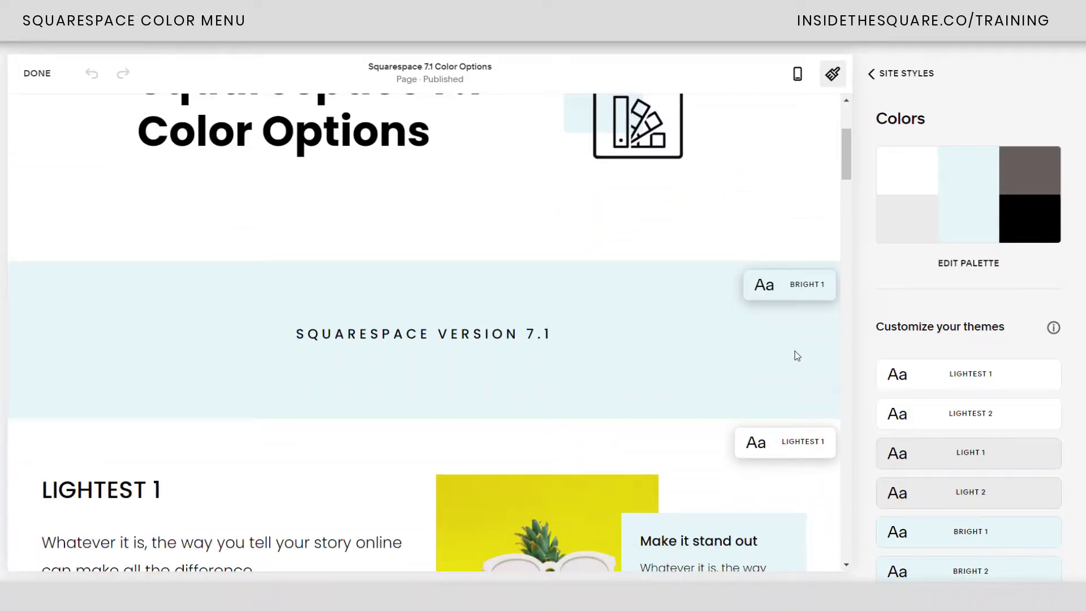
scroll(796, 350, down, 4)
scroll(806, 318, down, 3)
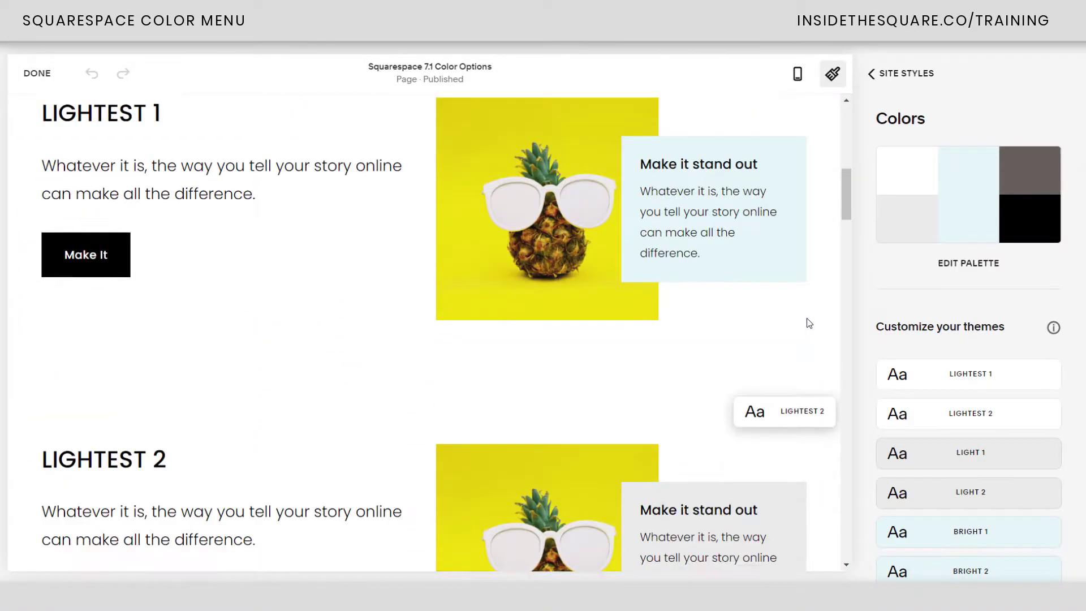
scroll(807, 318, down, 2)
scroll(824, 339, down, 6)
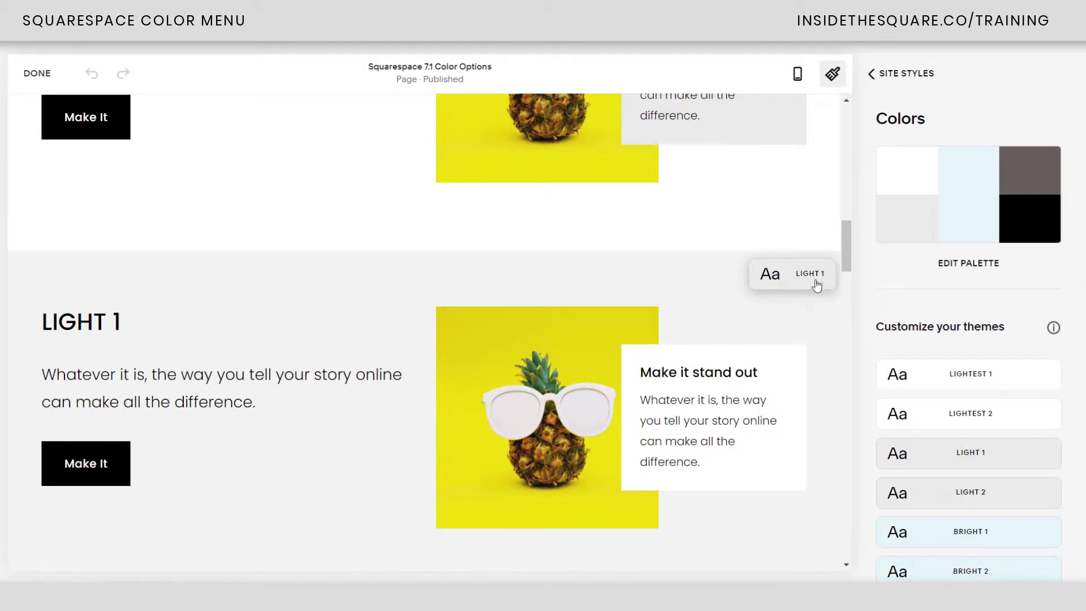
scroll(815, 313, down, 5)
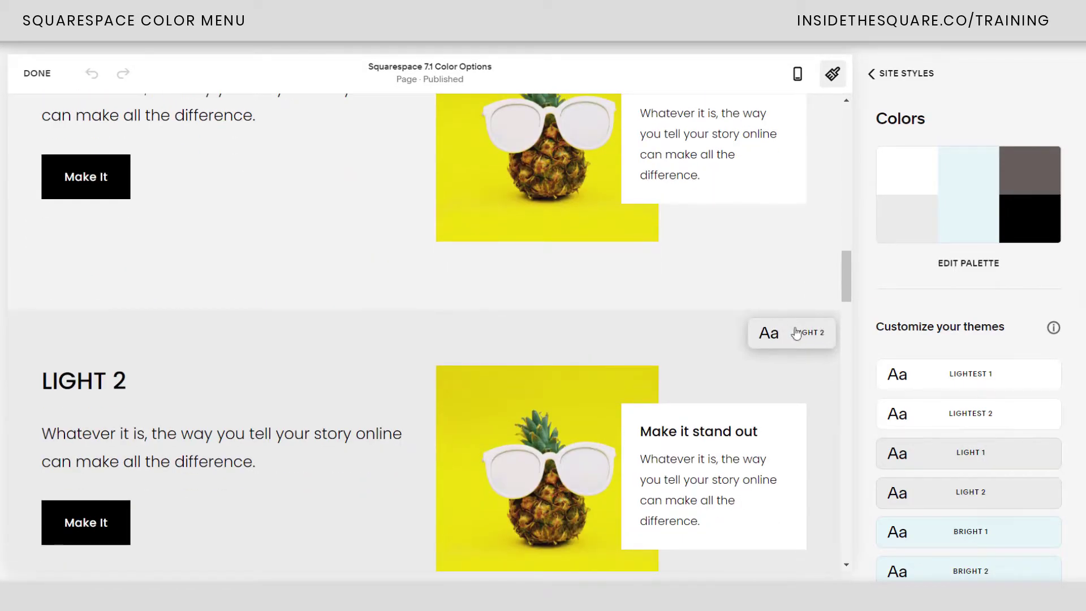
scroll(812, 368, down, 6)
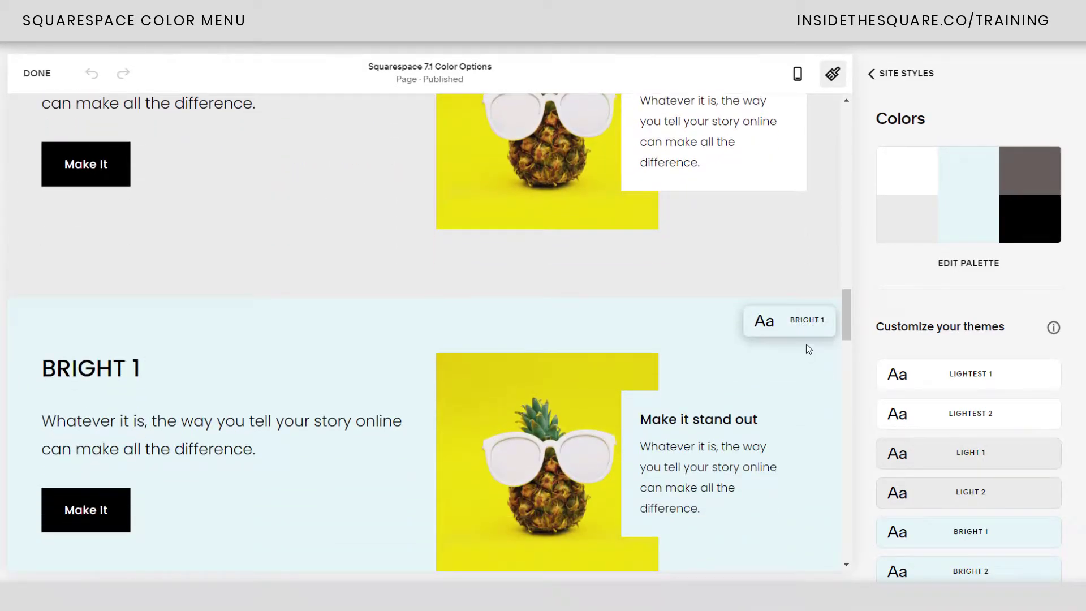
scroll(826, 357, down, 6)
scroll(812, 337, down, 5)
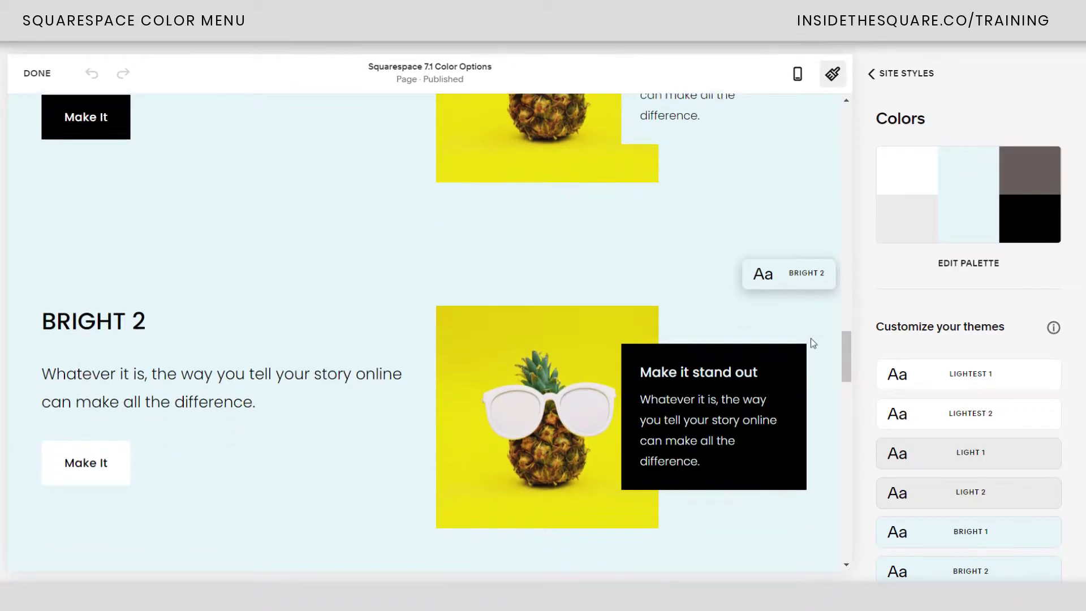
scroll(815, 370, down, 5)
scroll(817, 370, up, 15)
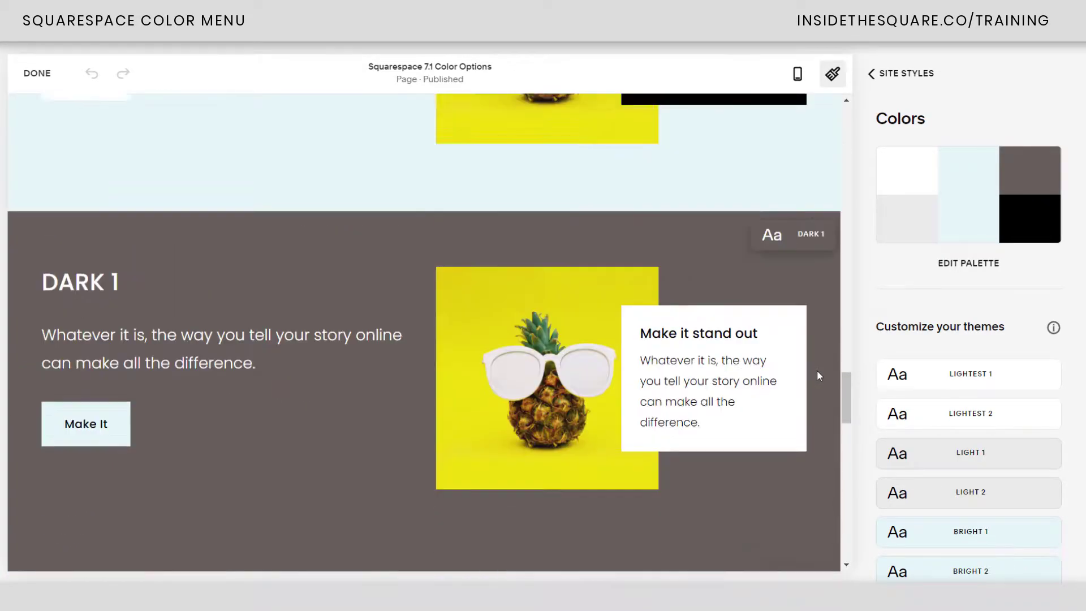
scroll(807, 343, up, 20)
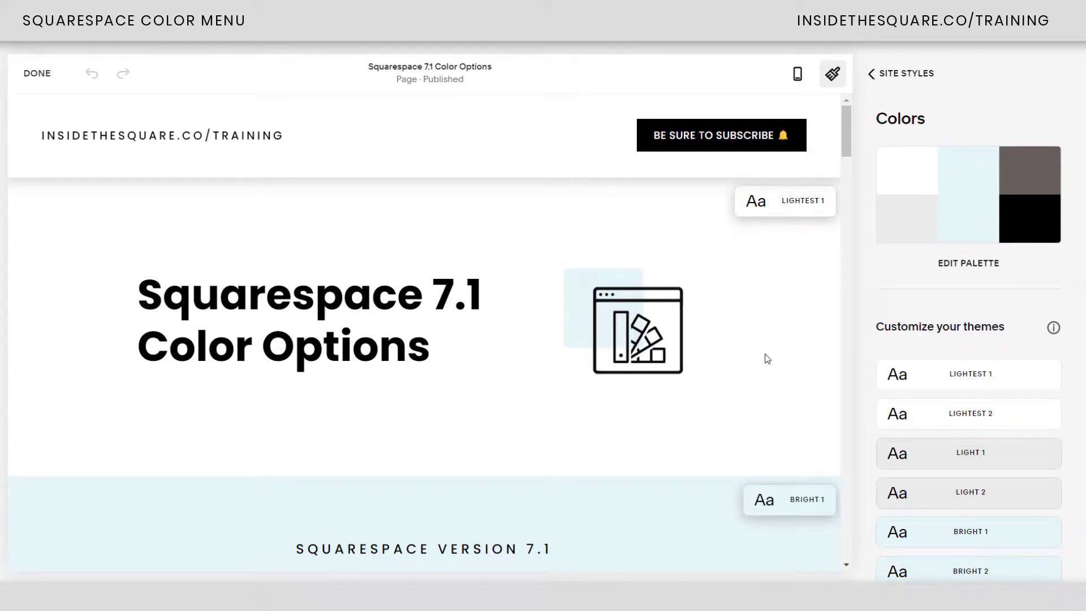
Edit the site palette, changing the light blue accent color to purple, hsl(295, 53%, 52%).
scroll(775, 366, down, 5)
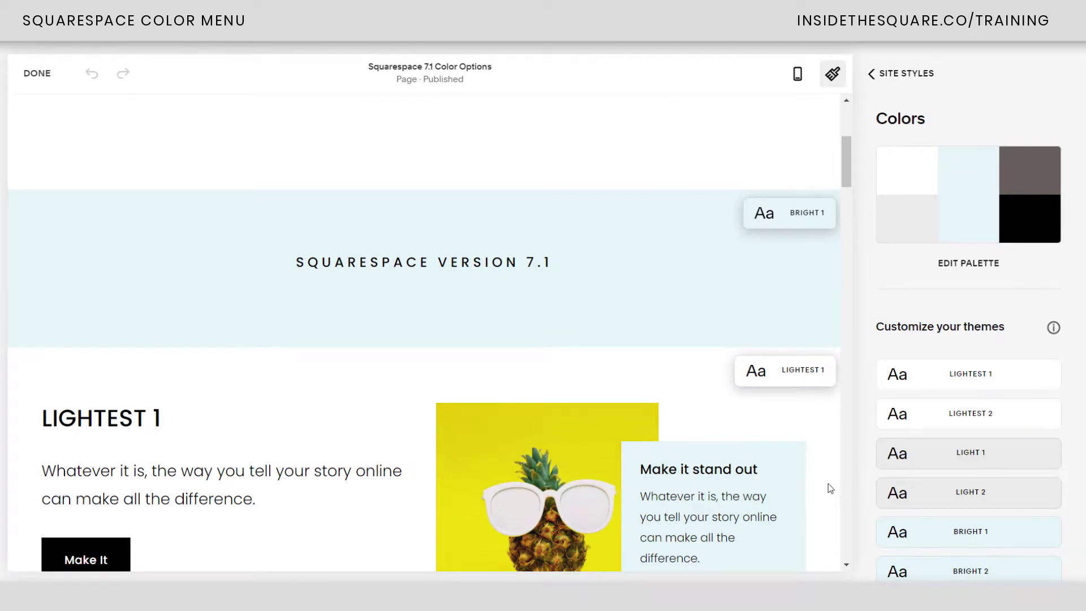
scroll(830, 488, down, 4)
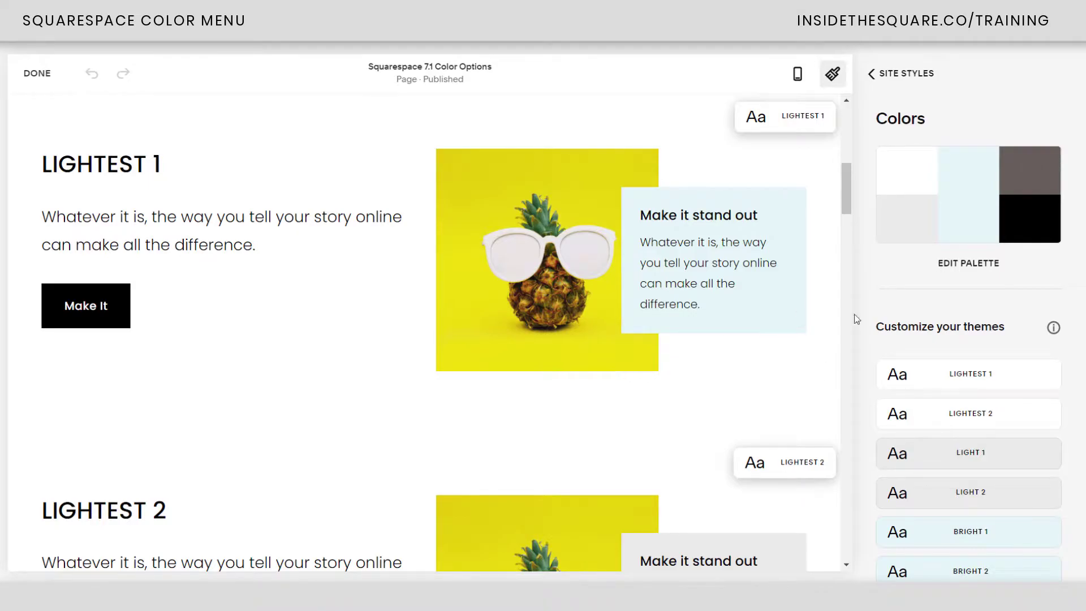
click(962, 270)
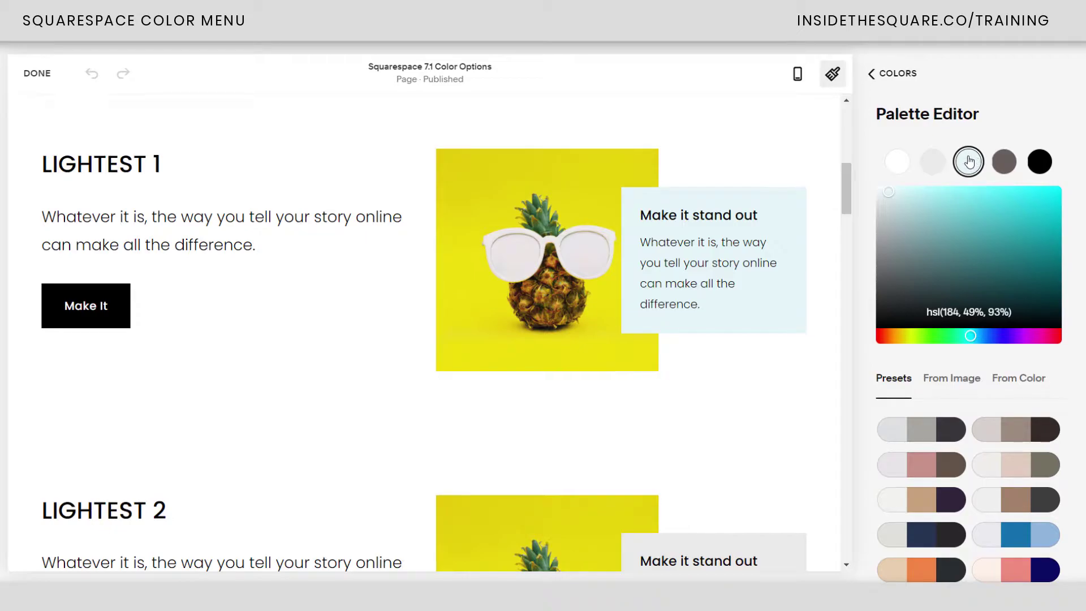
click(1030, 337)
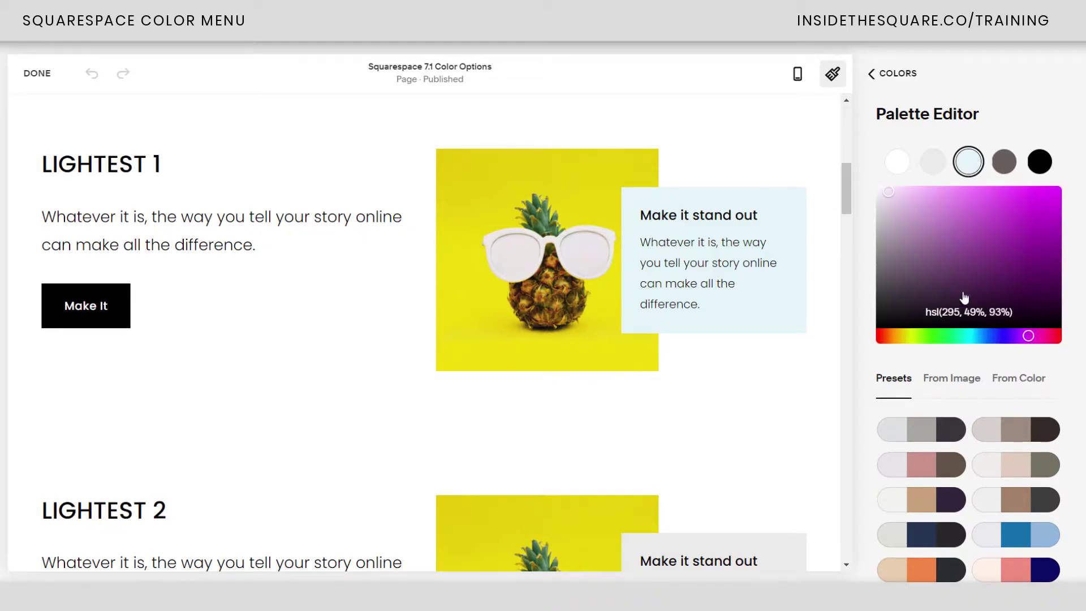
click(997, 219)
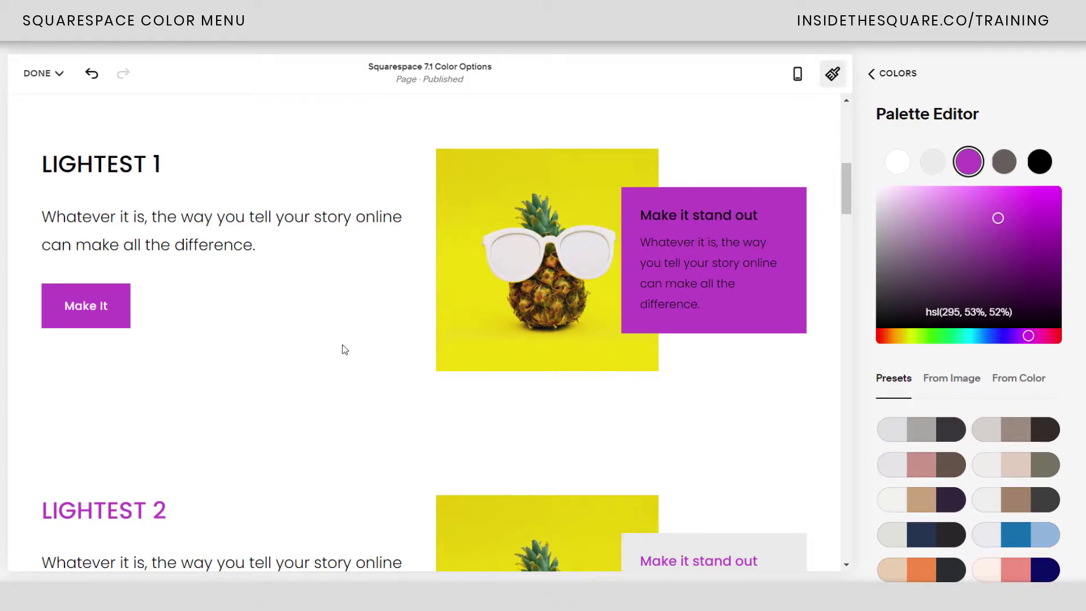
Examine how the purple accent is applied to headings, buttons, cards and backgrounds in the different theme sections.
scroll(726, 310, down, 10)
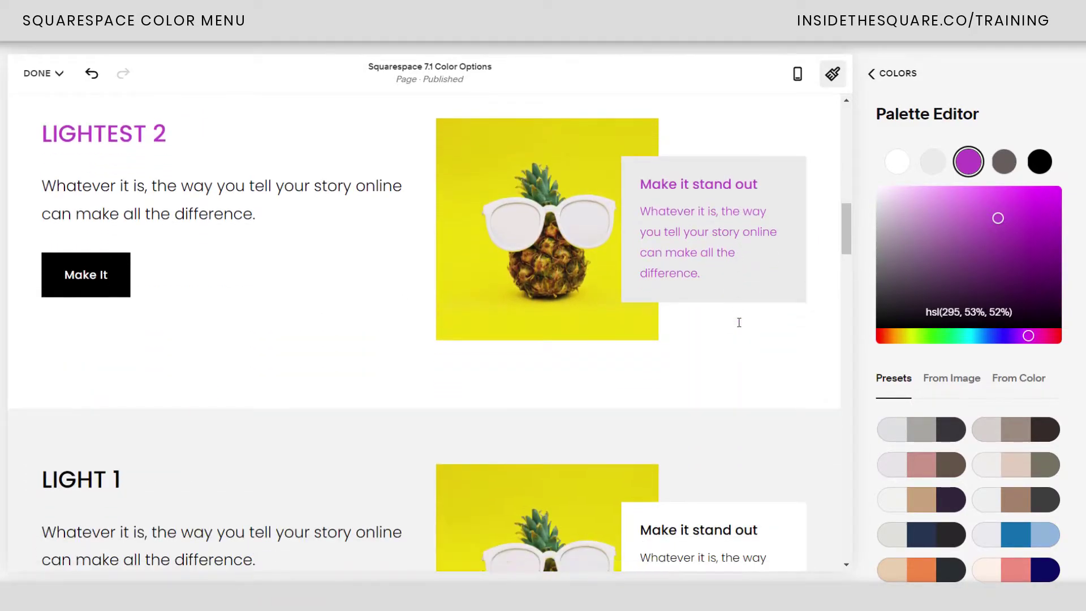
scroll(739, 323, down, 2)
scroll(424, 382, down, 4)
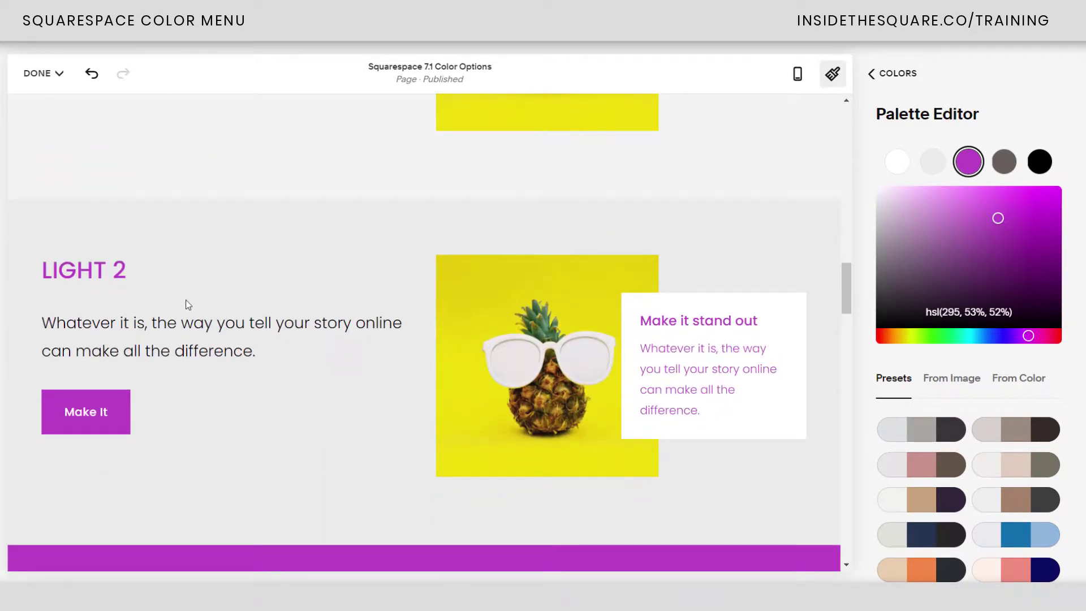
scroll(382, 493, down, 8)
scroll(769, 452, up, 1)
scroll(770, 486, up, 20)
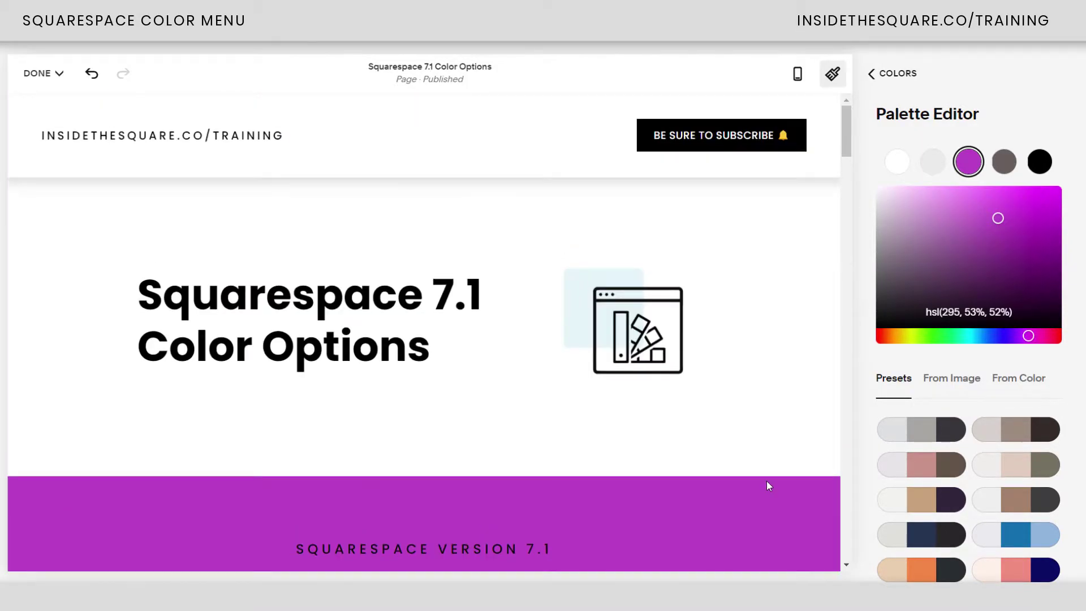
scroll(769, 482, down, 7)
scroll(769, 482, down, 3)
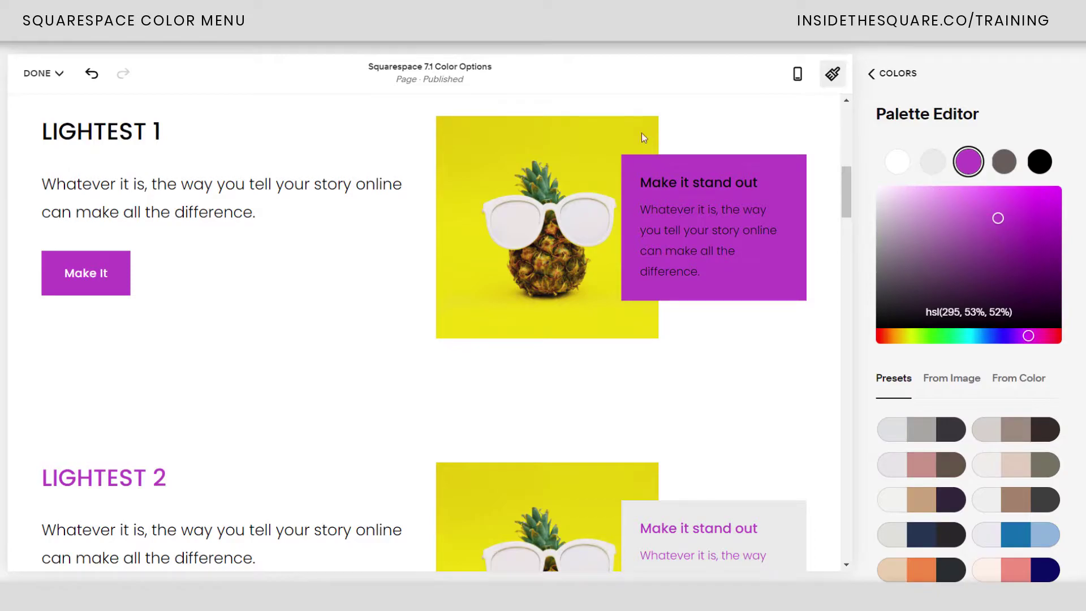
scroll(779, 413, down, 7)
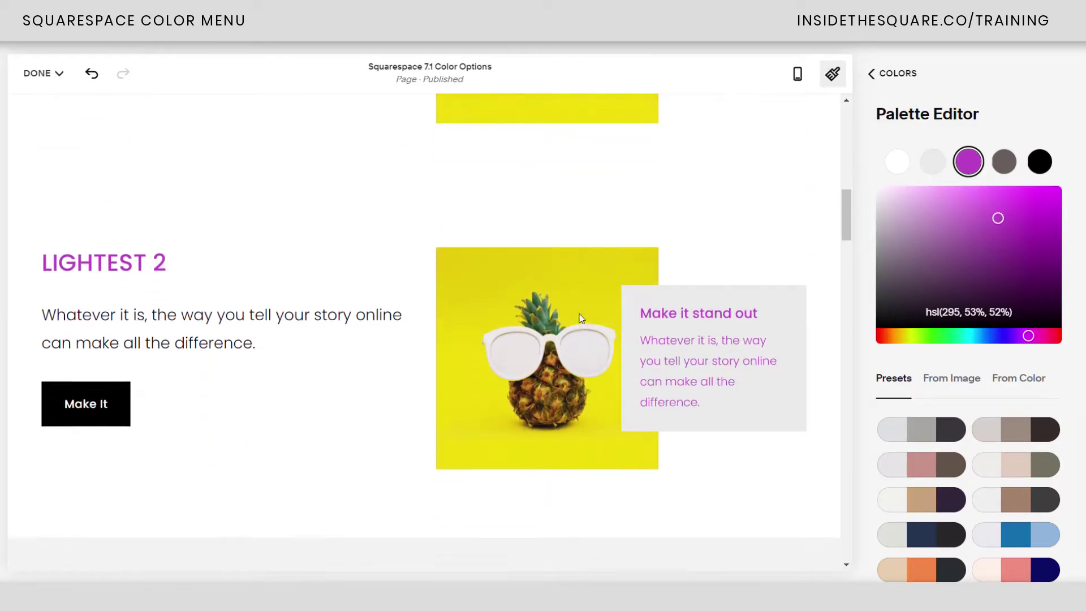
scroll(814, 376, up, 5)
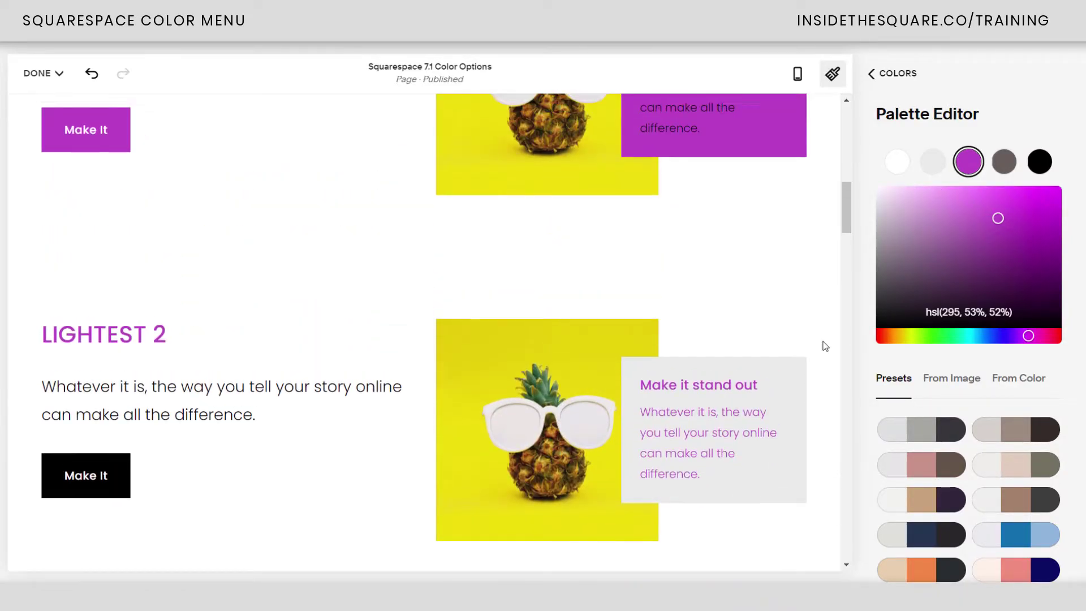
Inspect the white palette color's HSL value and review the Presets, From Image and From Color palette options.
click(899, 163)
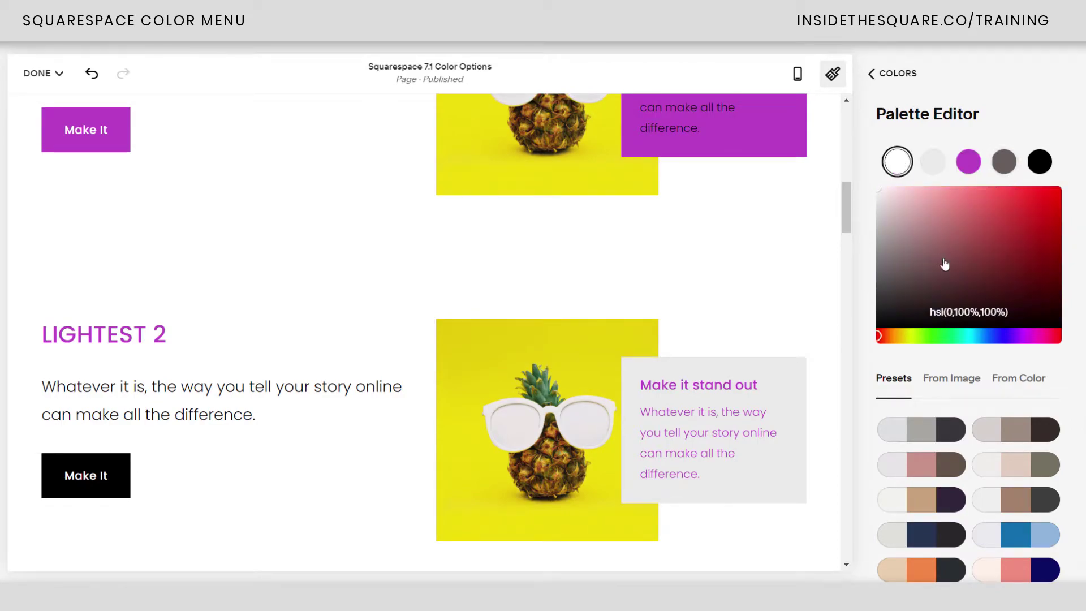
drag(1012, 313, 914, 330)
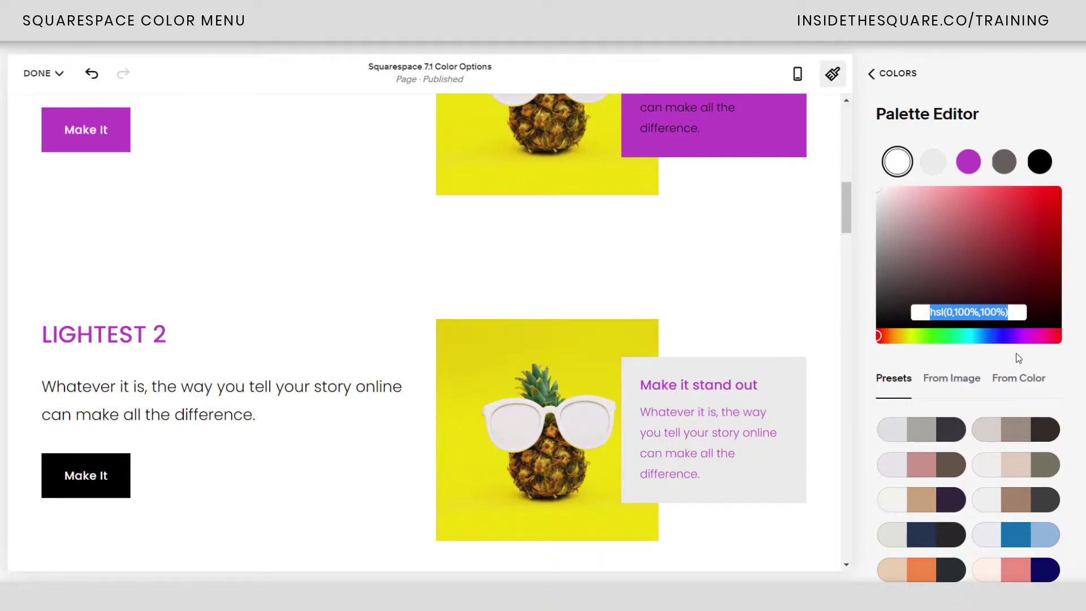
scroll(1016, 353, down, 3)
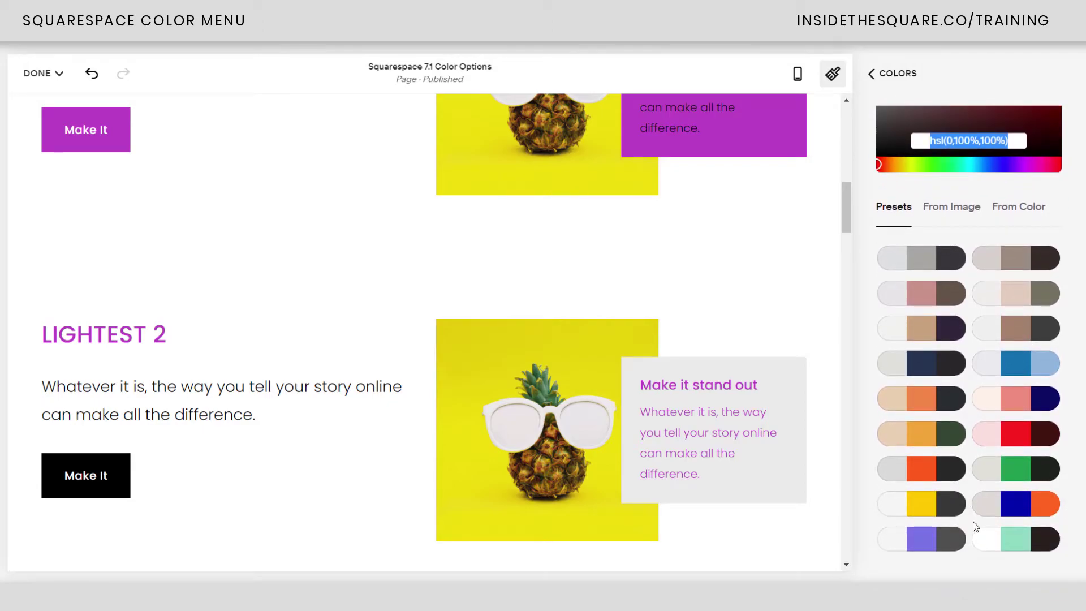
click(939, 224)
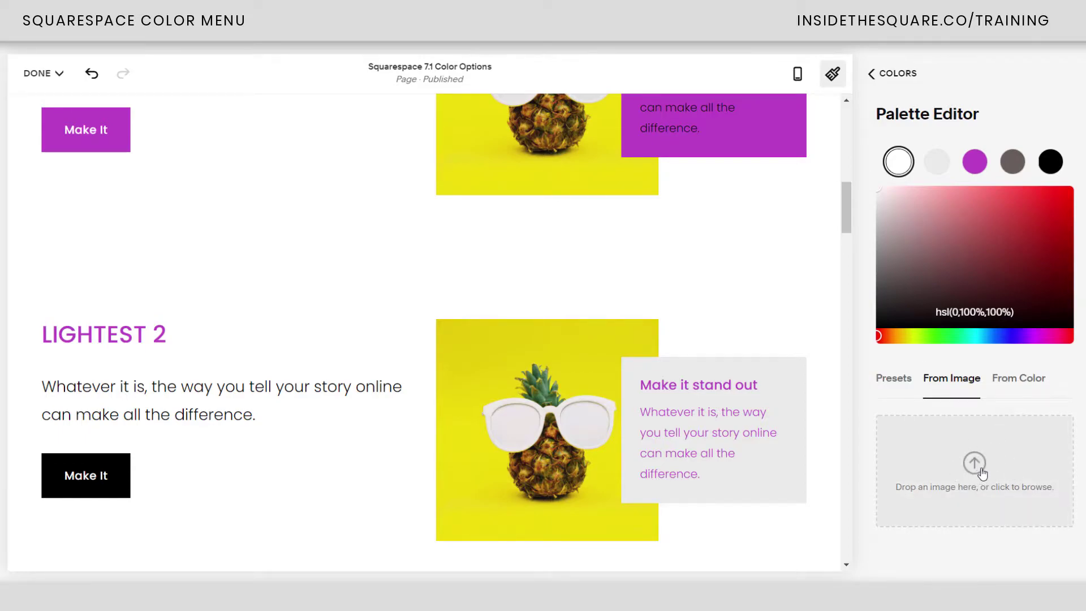
click(1018, 383)
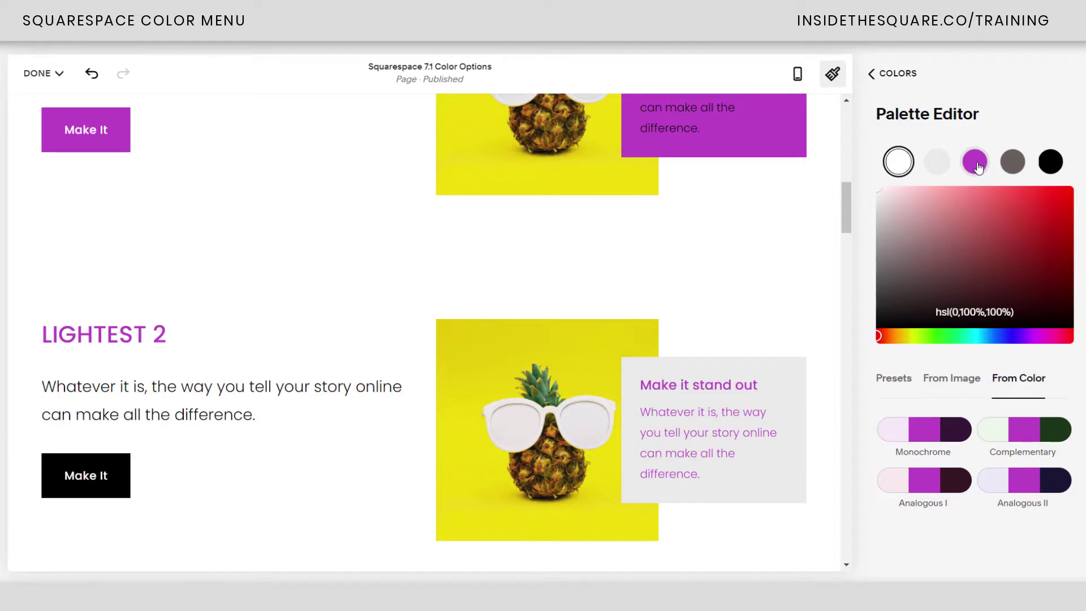
Review the palette options created from an image and browse the list of preset palettes in the Palette Editor.
click(962, 383)
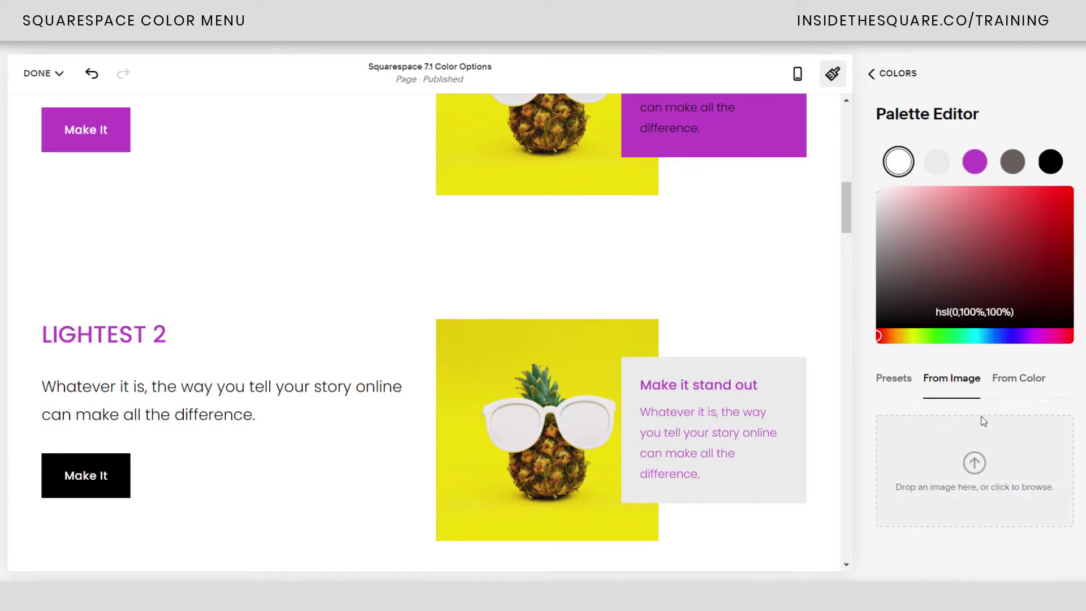
click(902, 384)
scroll(965, 449, down, 3)
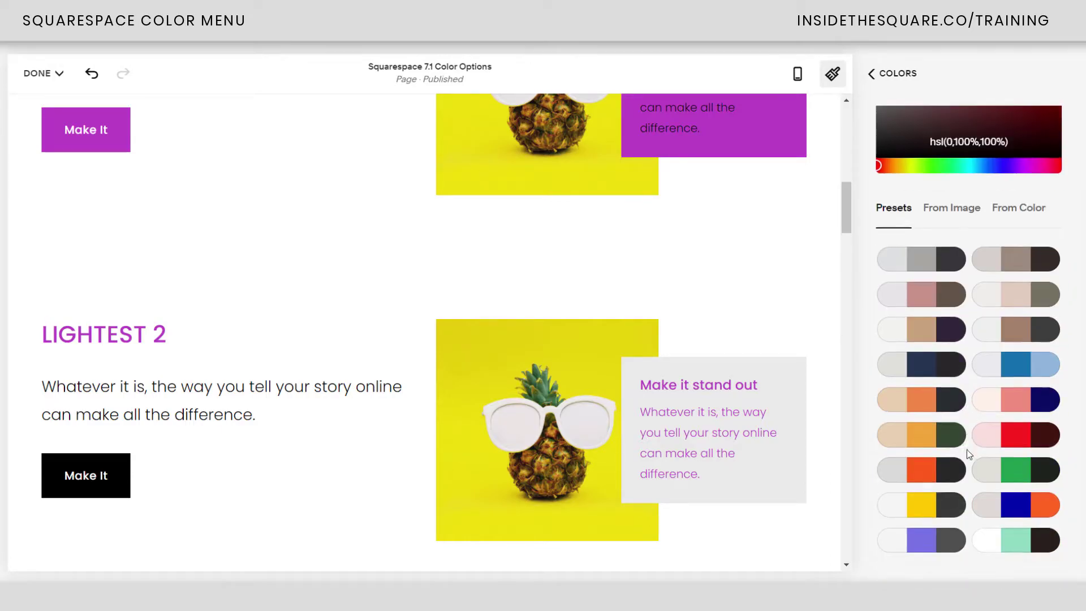
scroll(974, 465, up, 3)
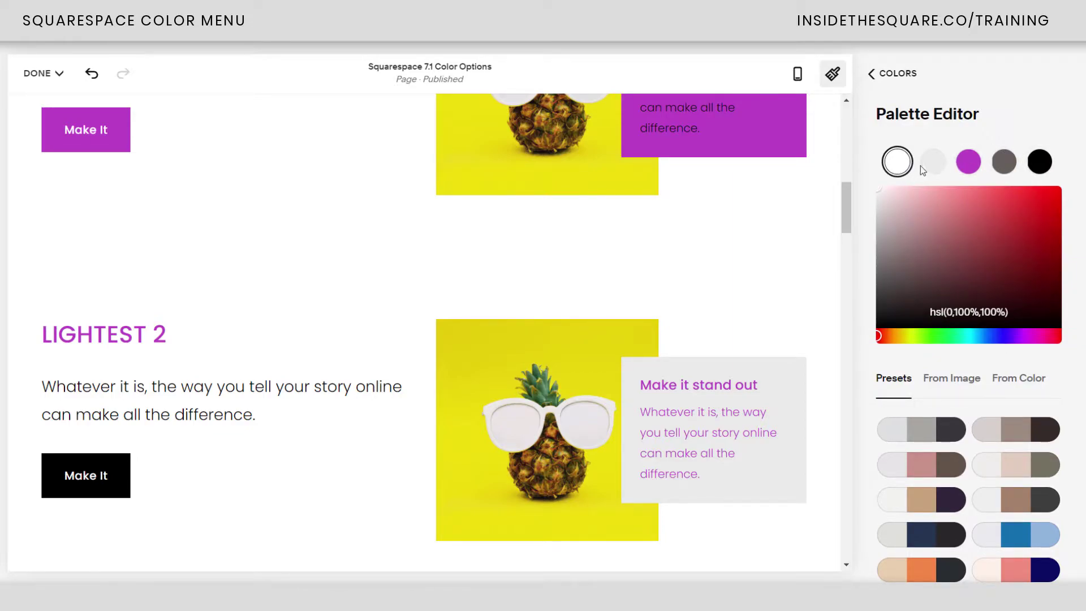
Change the purple accent color in the site palette to green, hsl(116, 79%, 31%), and leave the Palette Editor.
click(968, 163)
drag(1015, 312, 916, 332)
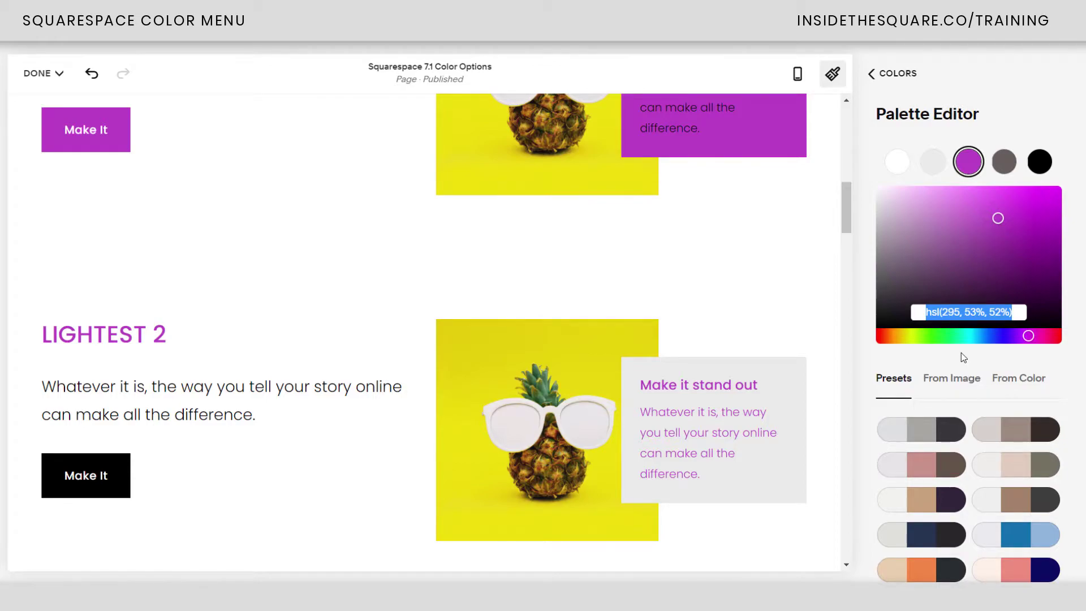
click(1032, 234)
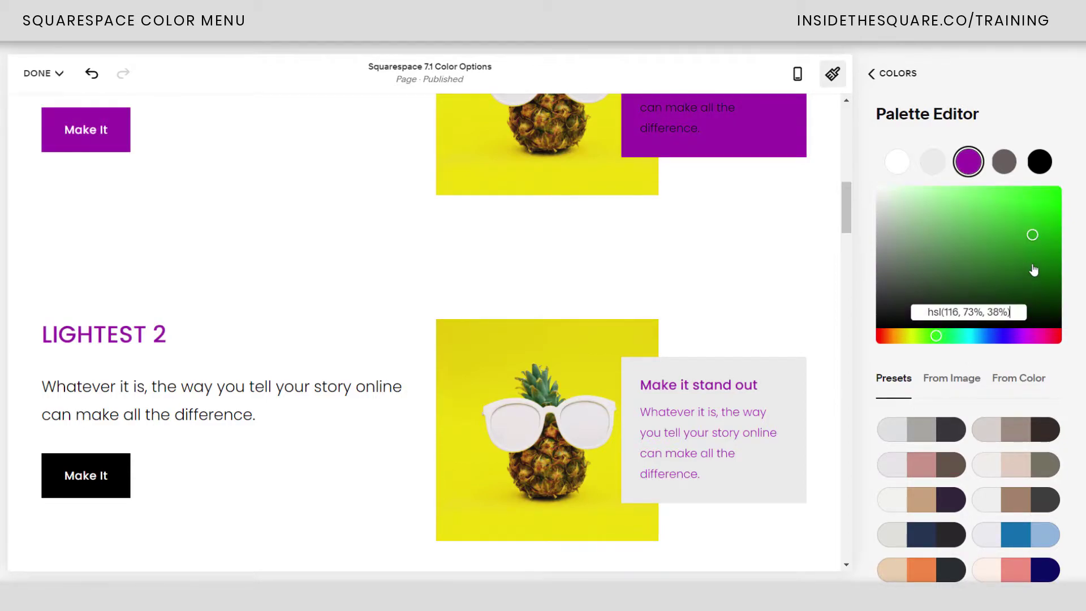
click(1040, 250)
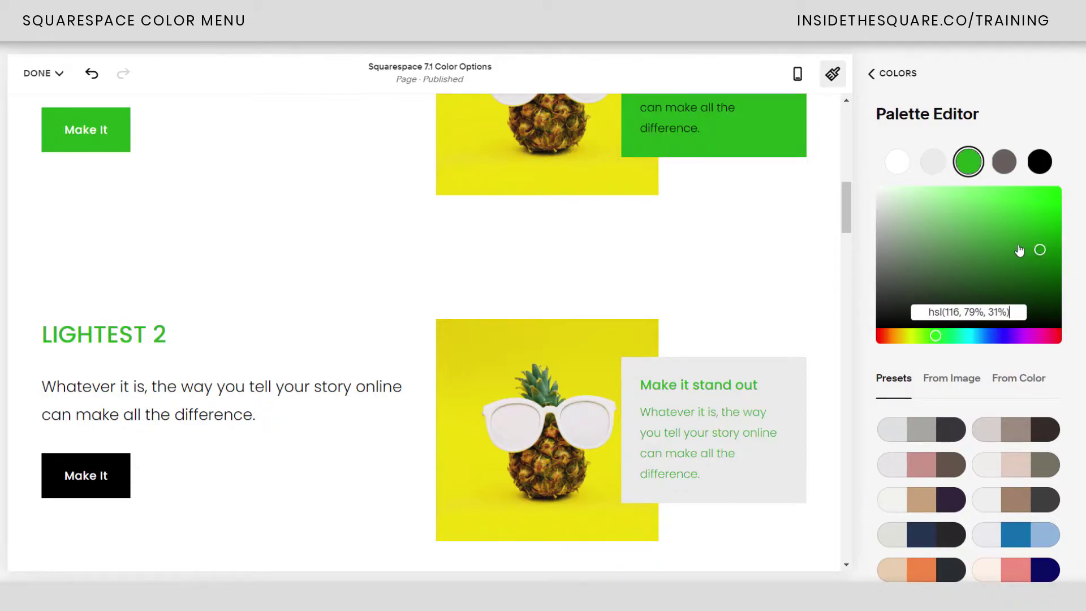
click(891, 74)
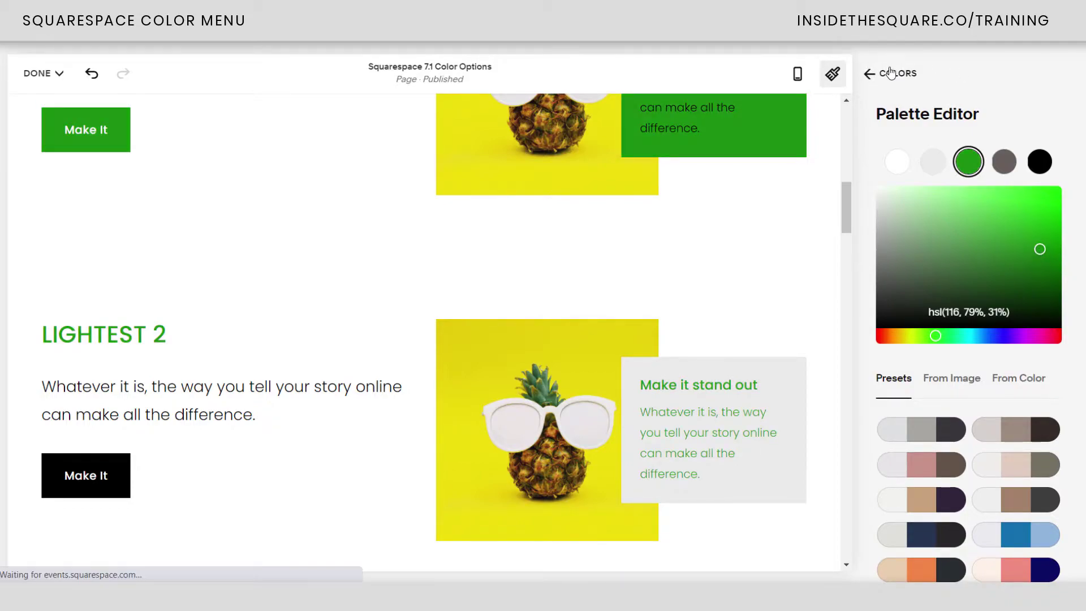
click(893, 75)
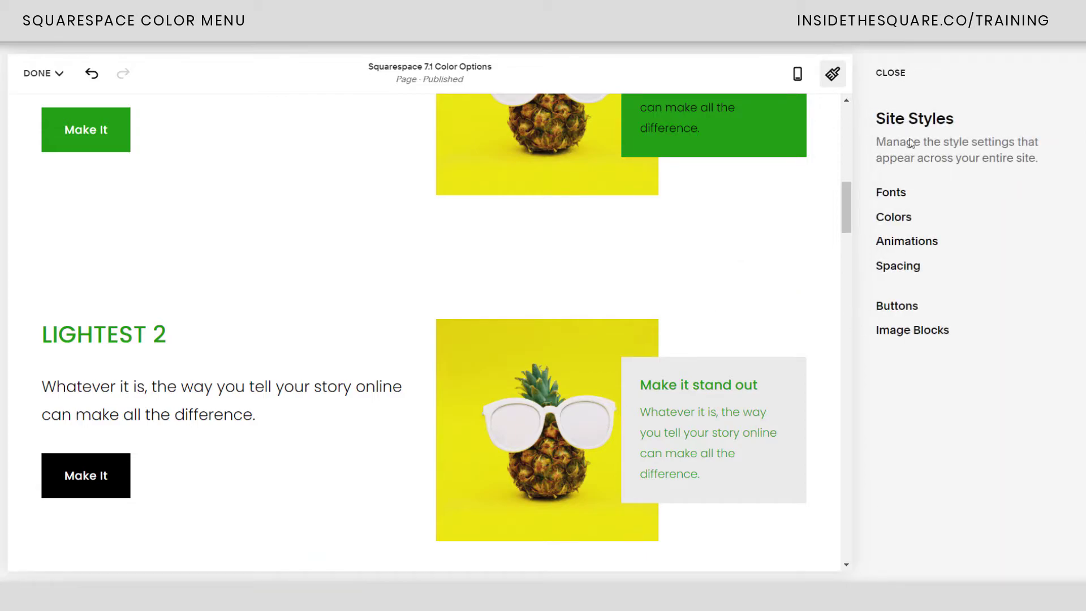
Examine how the green accent is applied across the theme list and the page's Lightest 1, Bright 1 and Lightest 2 sections.
click(895, 221)
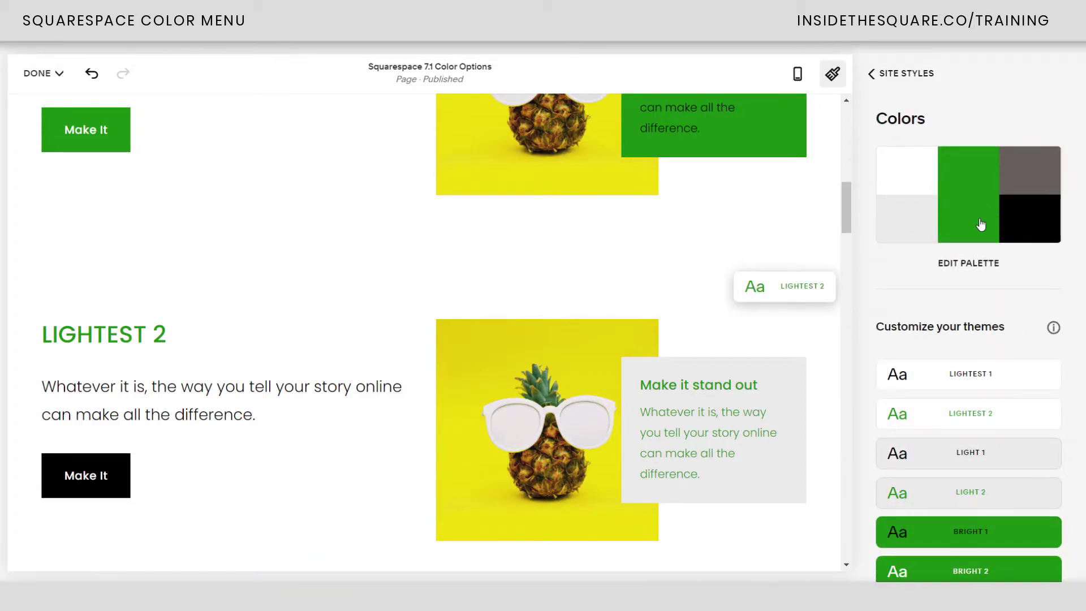
click(965, 270)
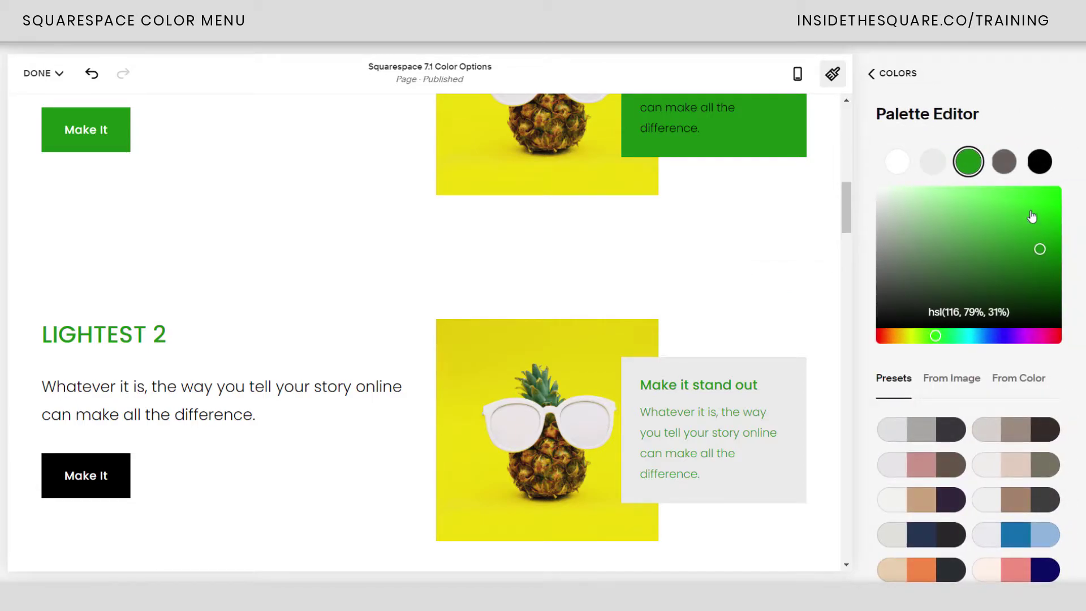
click(897, 74)
scroll(1016, 455, down, 1)
scroll(1016, 455, down, 3)
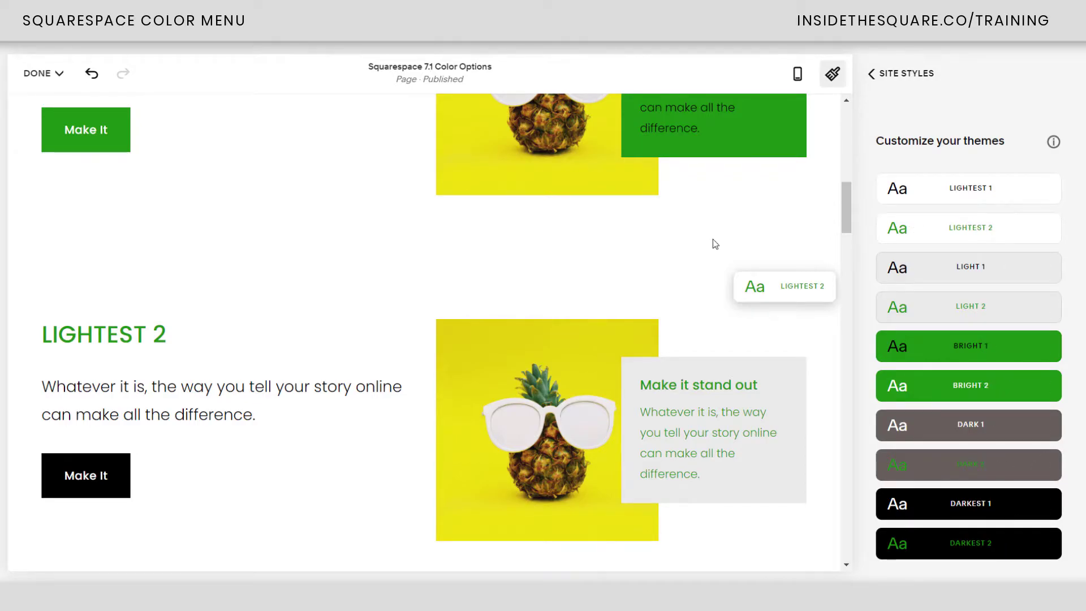
scroll(710, 277, up, 10)
scroll(680, 421, down, 10)
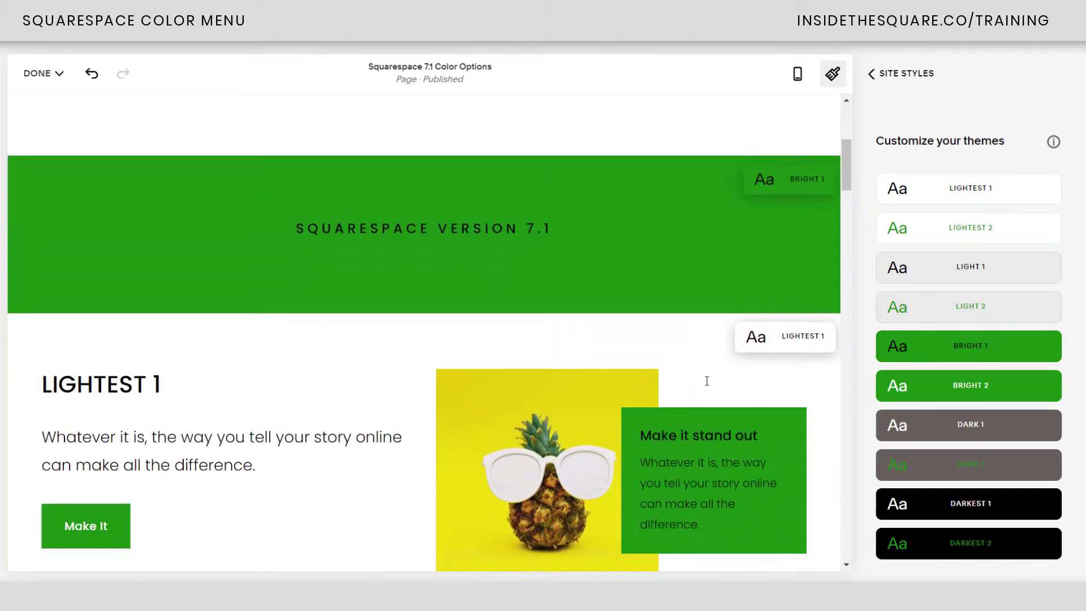
scroll(707, 375, up, 12)
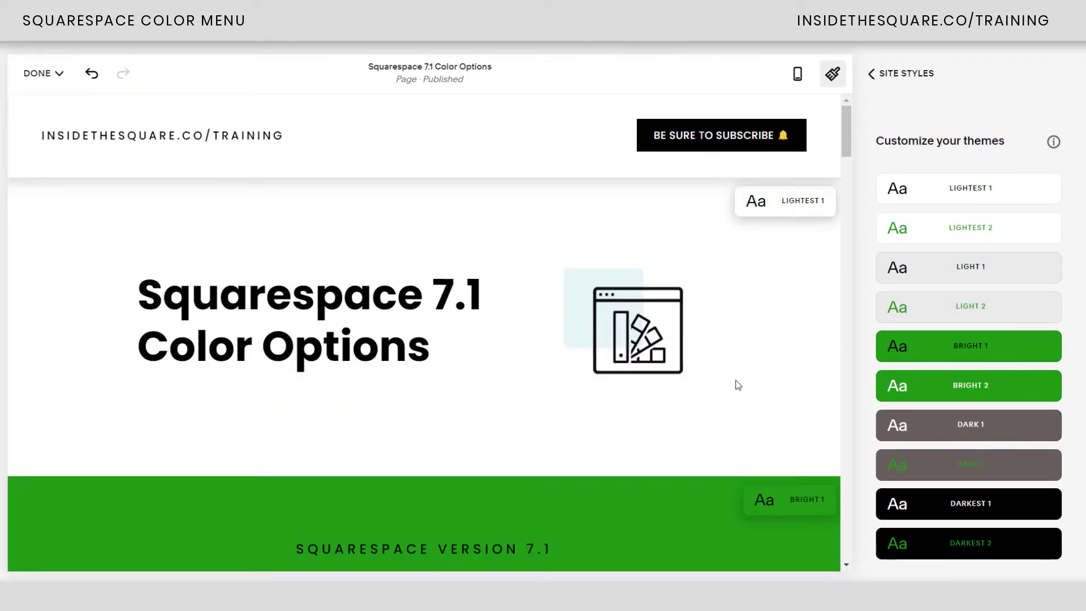
scroll(751, 404, down, 5)
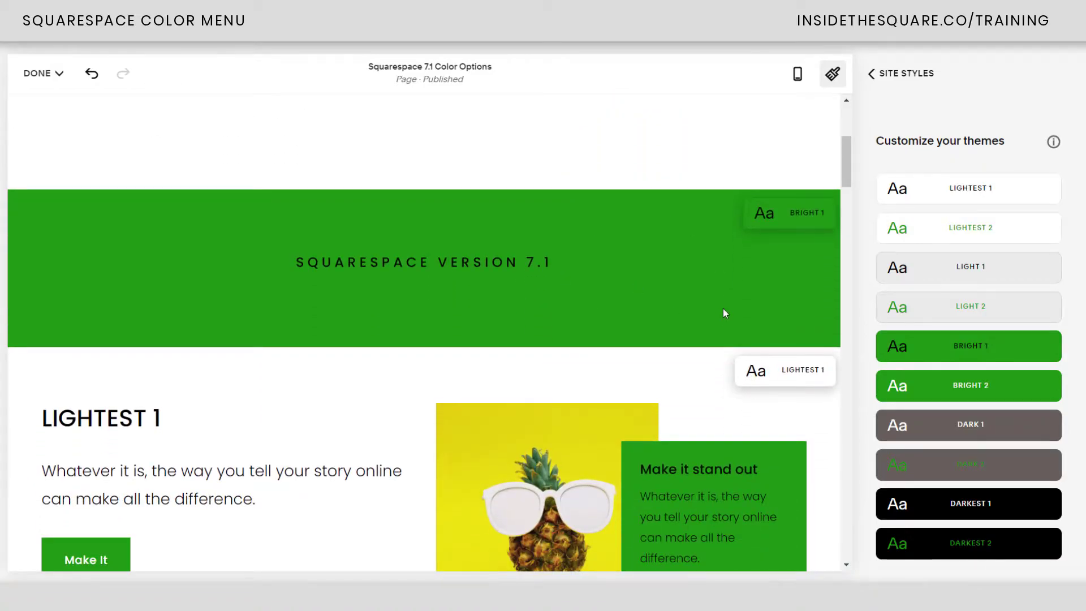
scroll(735, 326, down, 5)
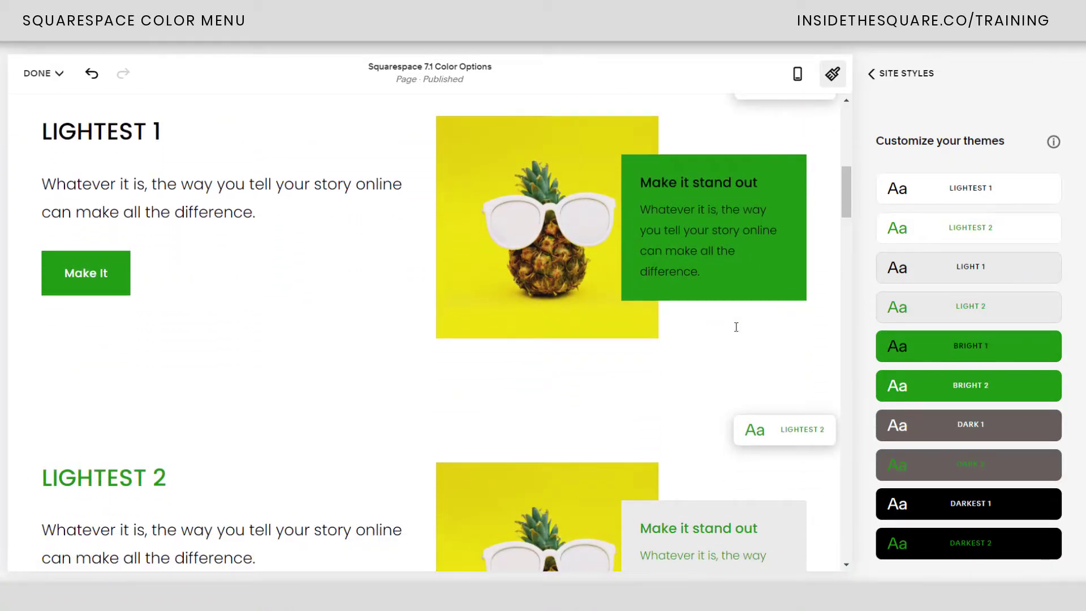
Open the Lightest 1 color theme for editing.
mouse_move(980, 184)
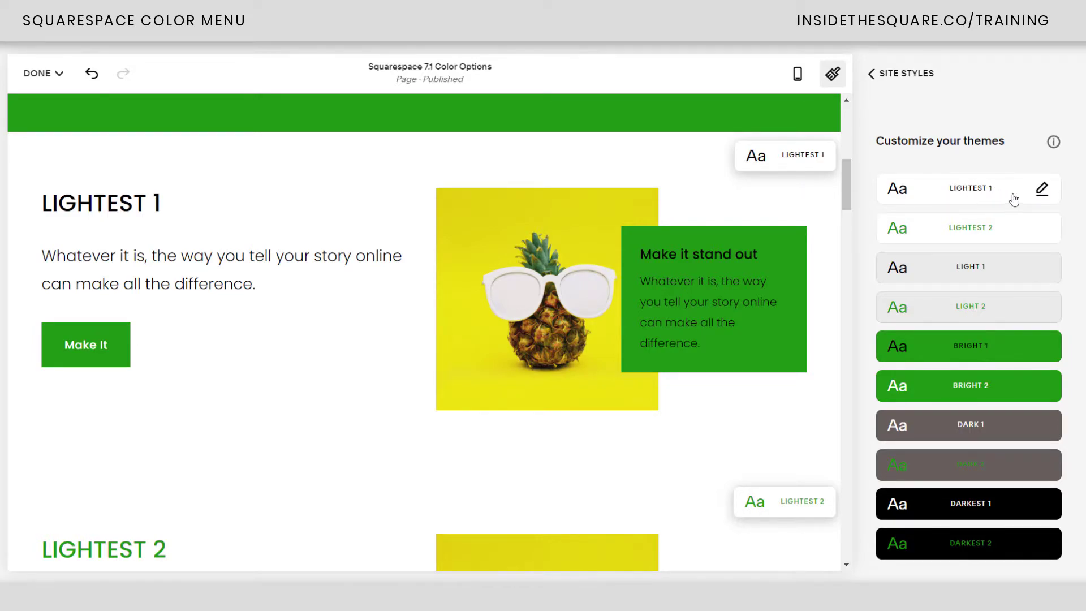
click(1044, 192)
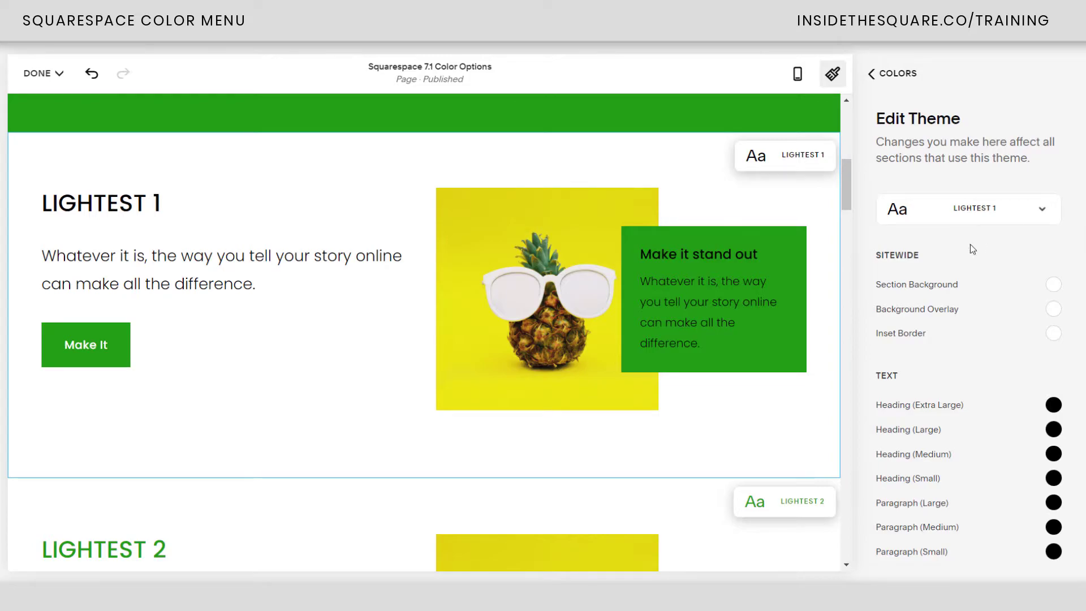
Try the light gray palette color and a custom yellow, hsl(54, 70%, 53%), as the Lightest 1 section background.
click(1054, 284)
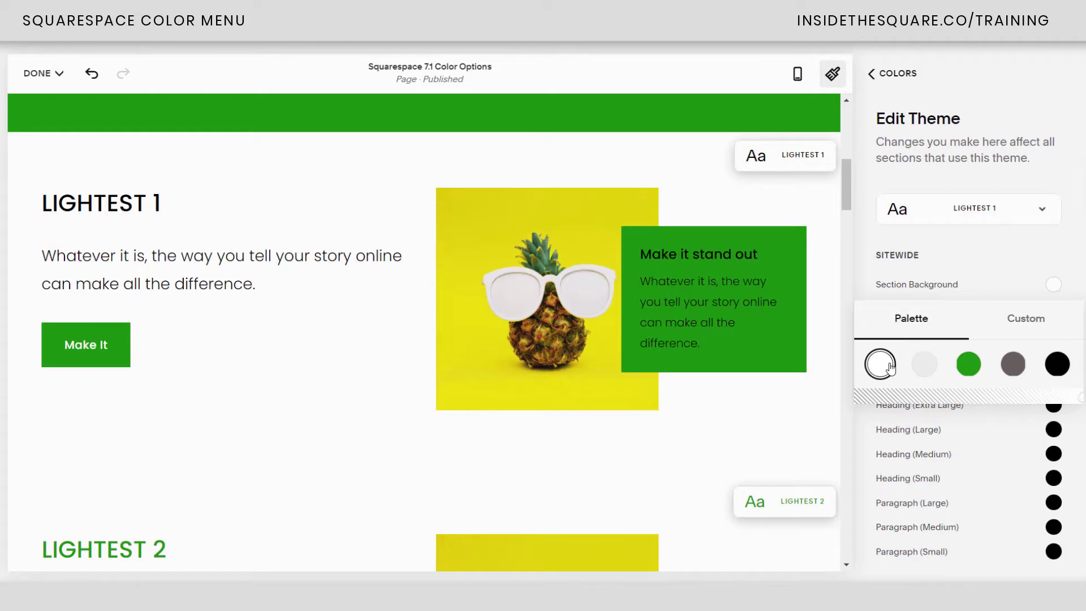
click(922, 367)
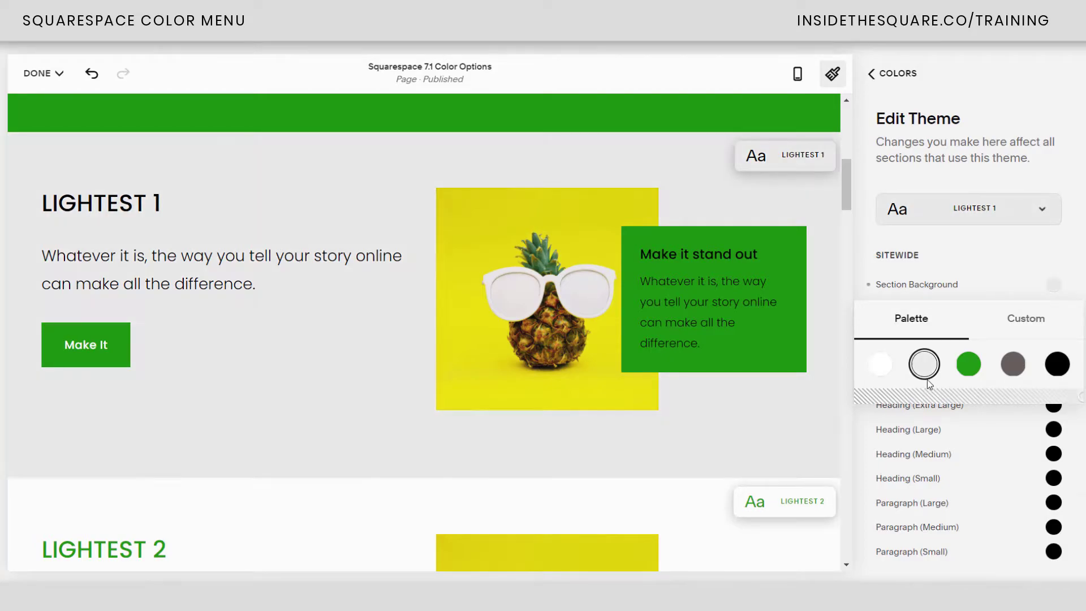
click(1037, 325)
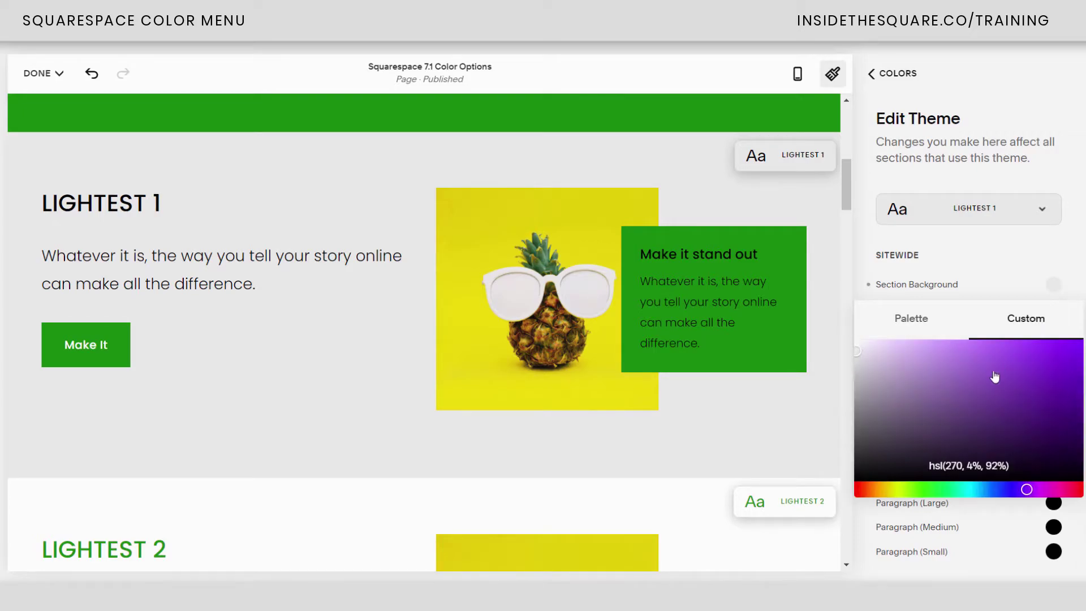
click(890, 490)
click(1030, 359)
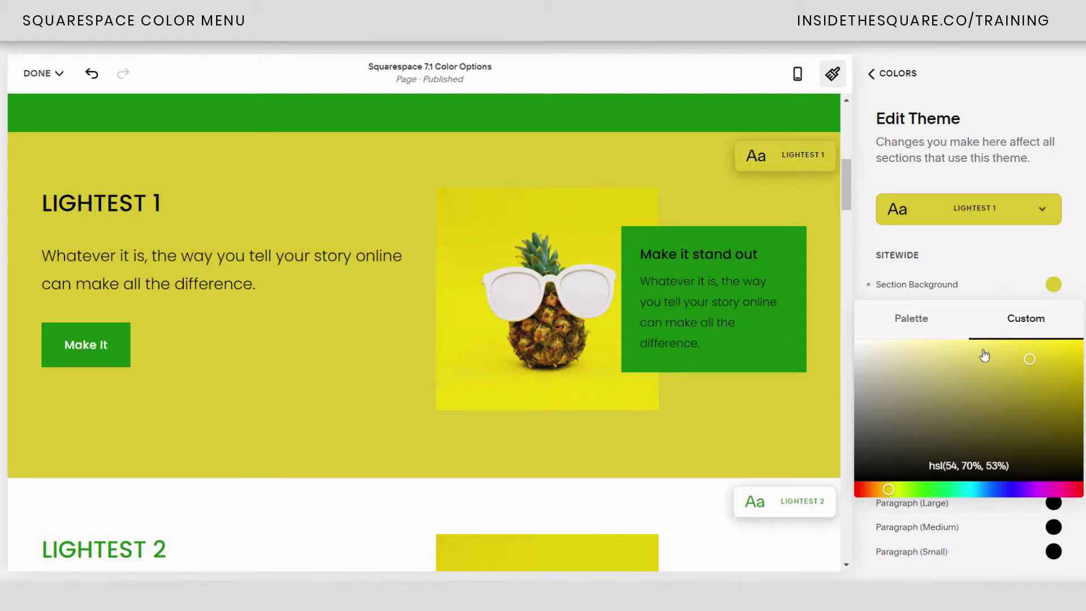
Try the dark gray palette color at different opacities as the Lightest 1 section background, and return it to white.
click(937, 327)
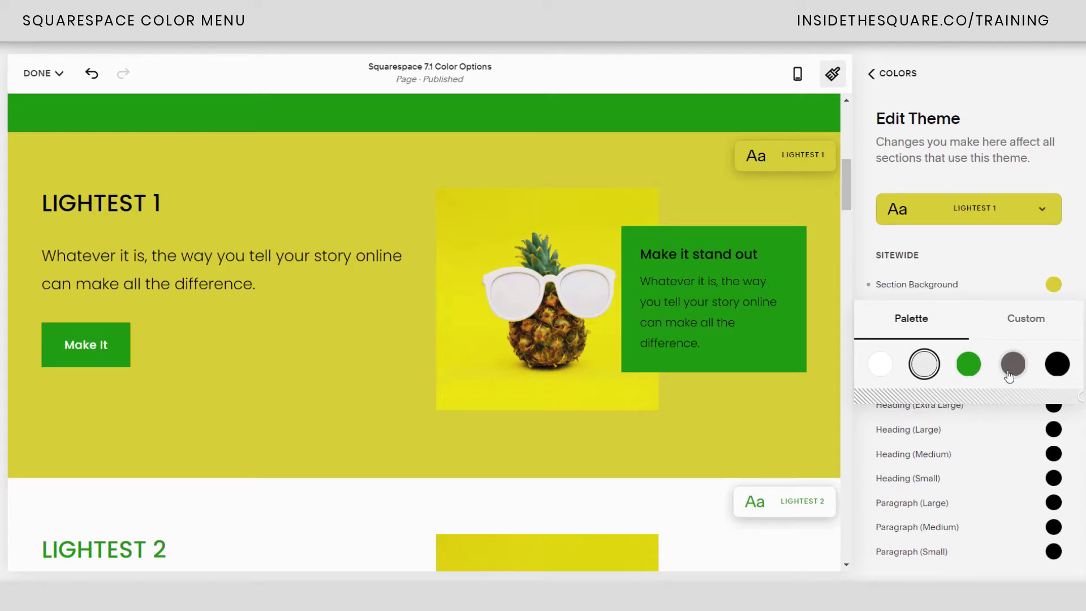
click(1013, 364)
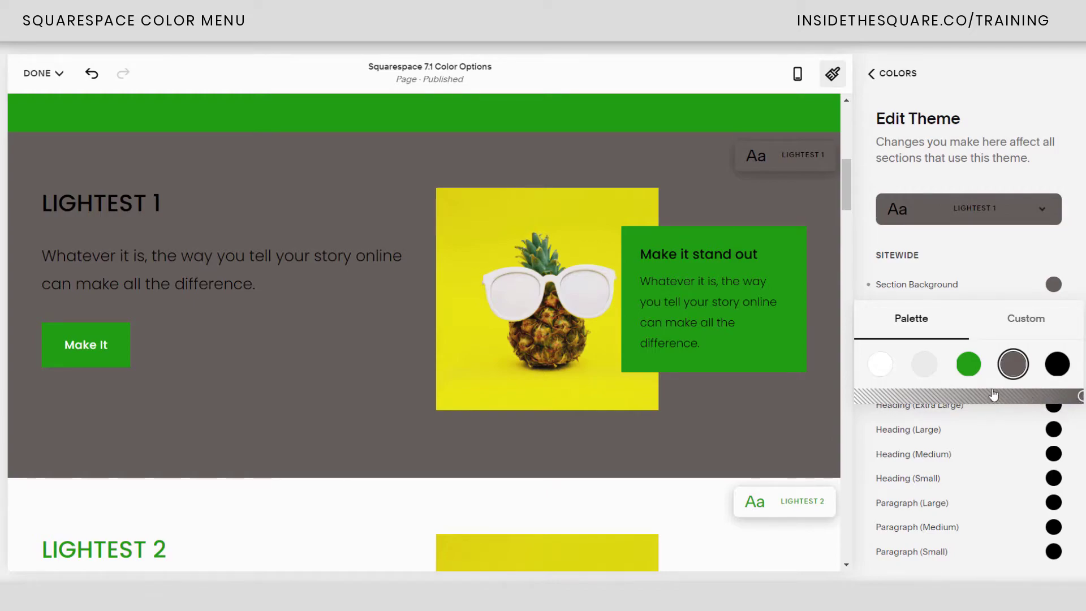
click(962, 395)
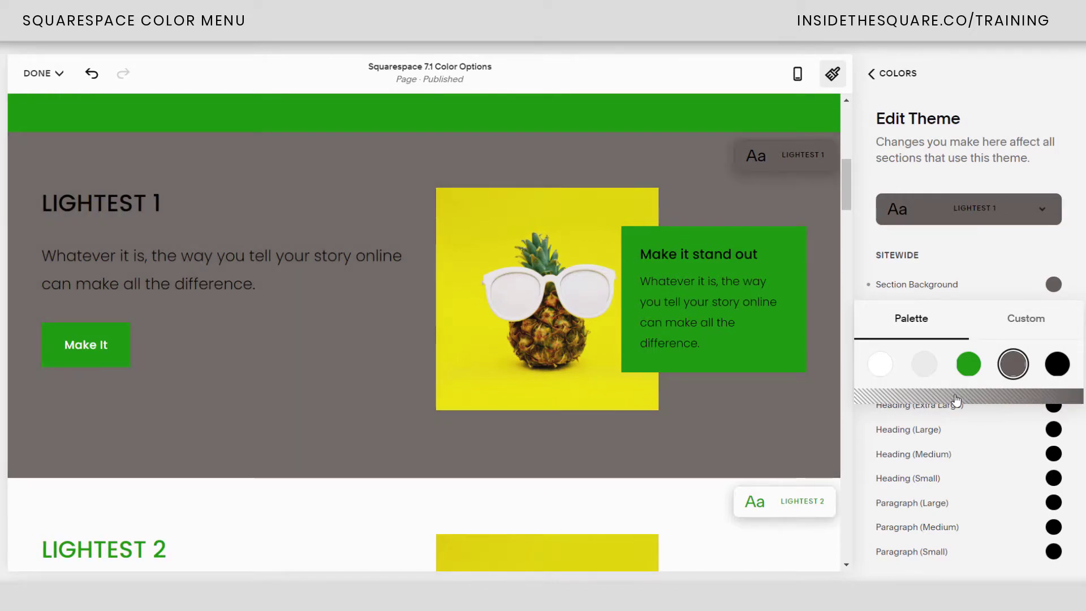
drag(961, 395, 954, 396)
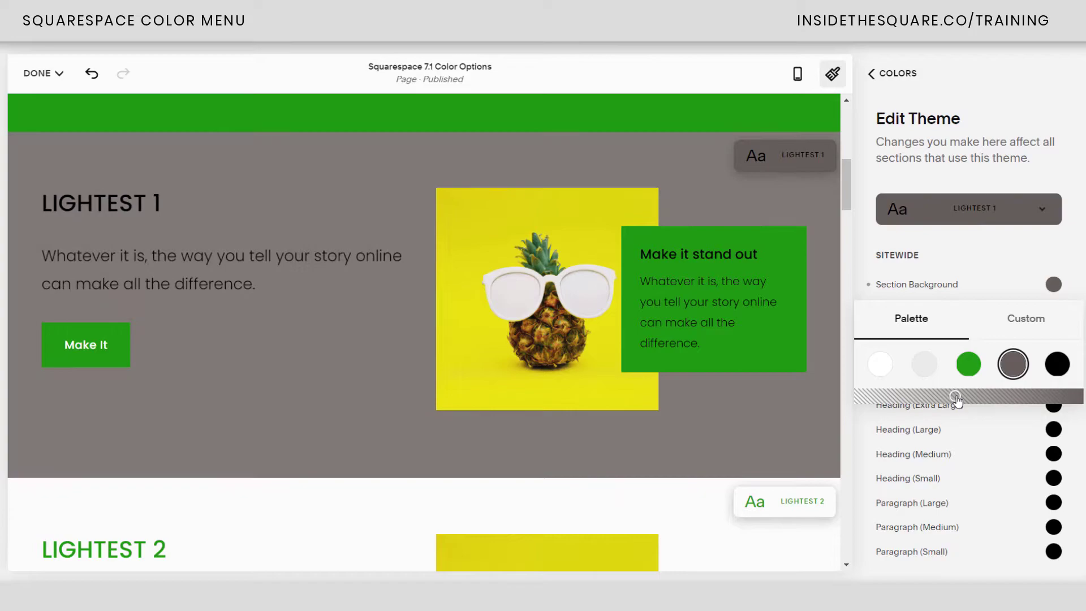
click(913, 397)
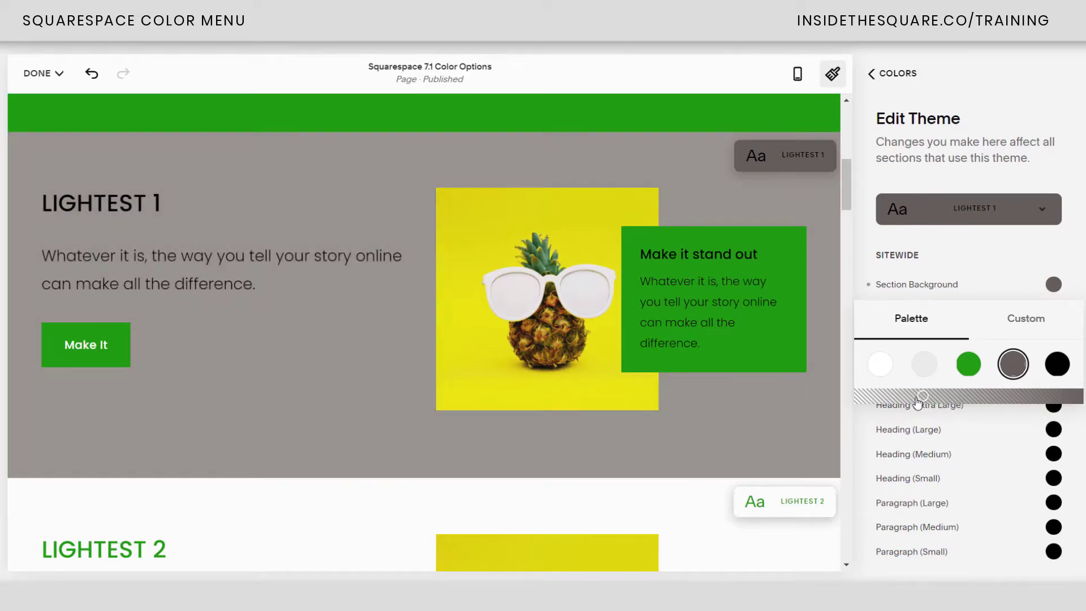
click(951, 397)
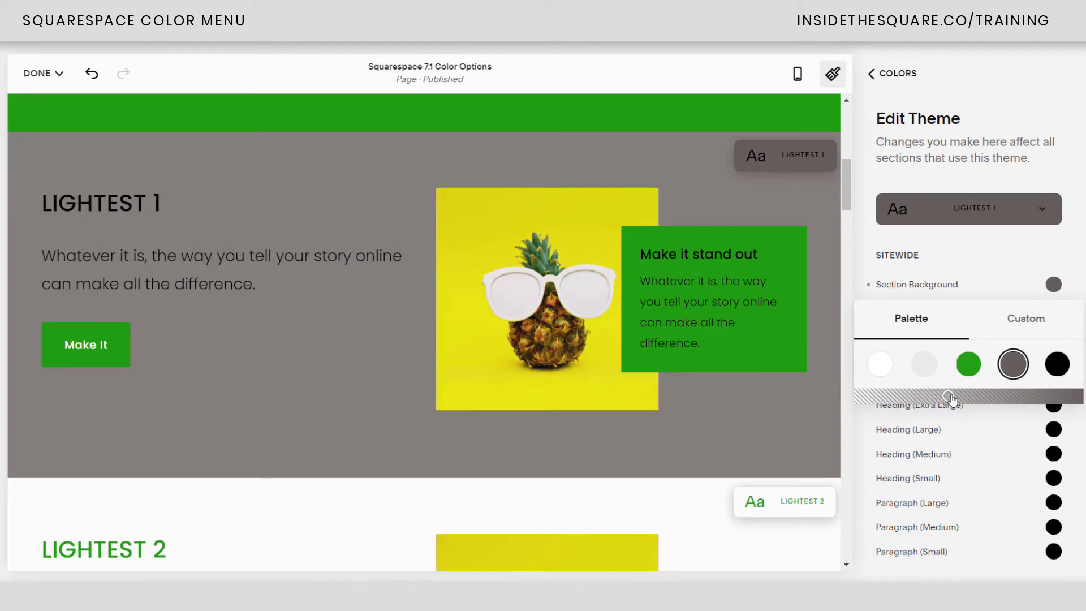
drag(1033, 399, 1077, 397)
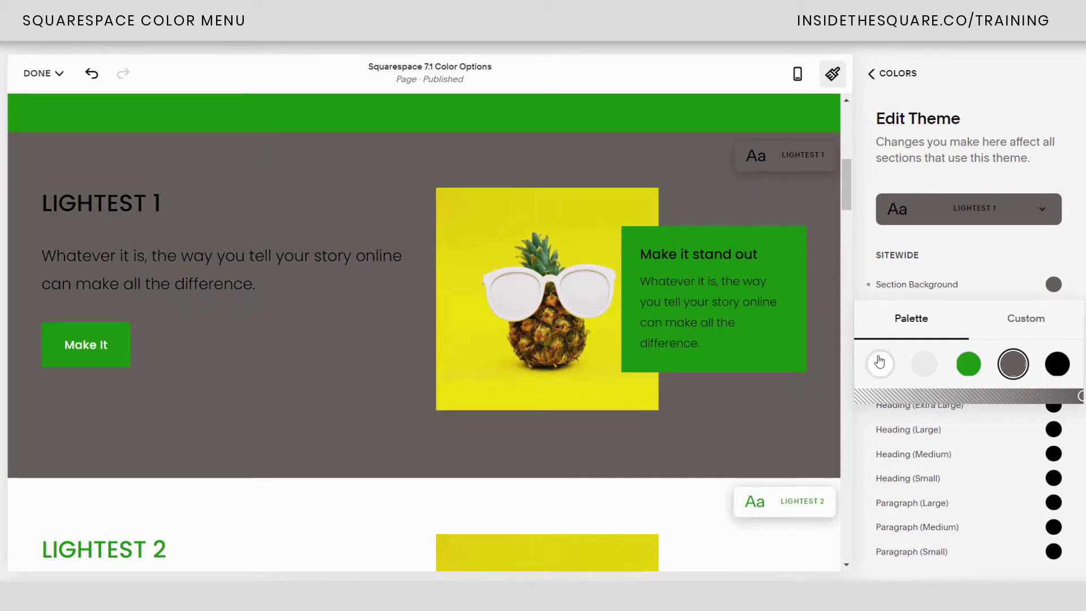
click(880, 363)
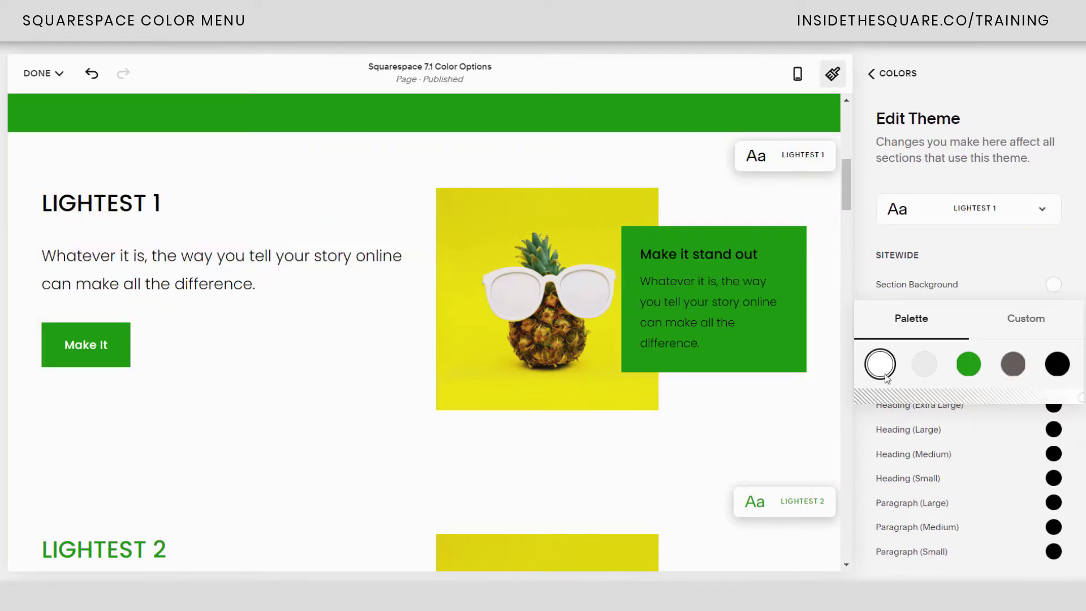
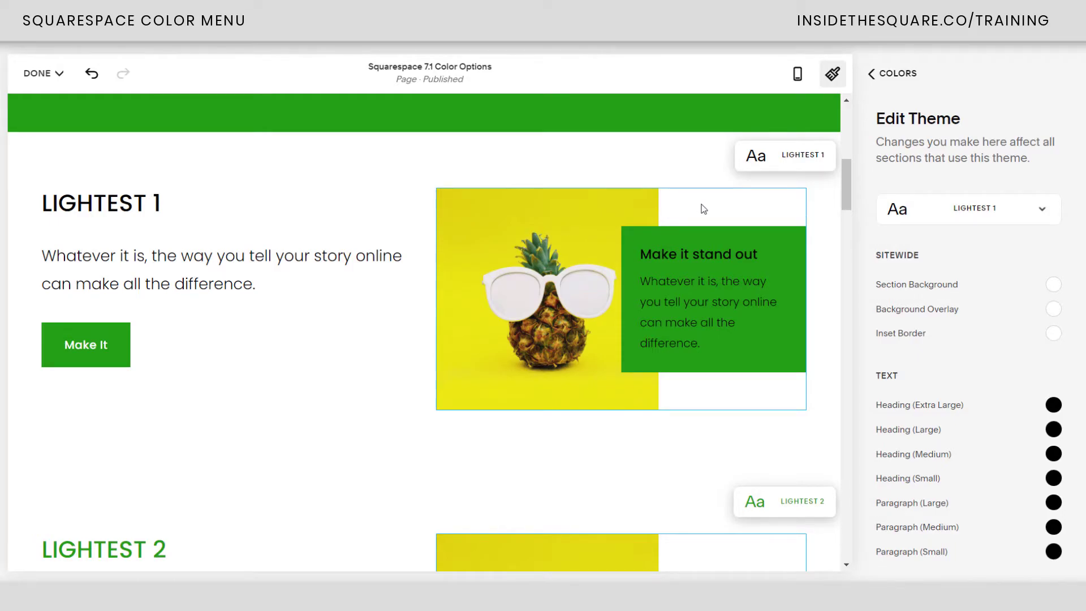
Lower the opacity of the collage image block's green card background to about half in the Lightest 1 theme.
click(707, 212)
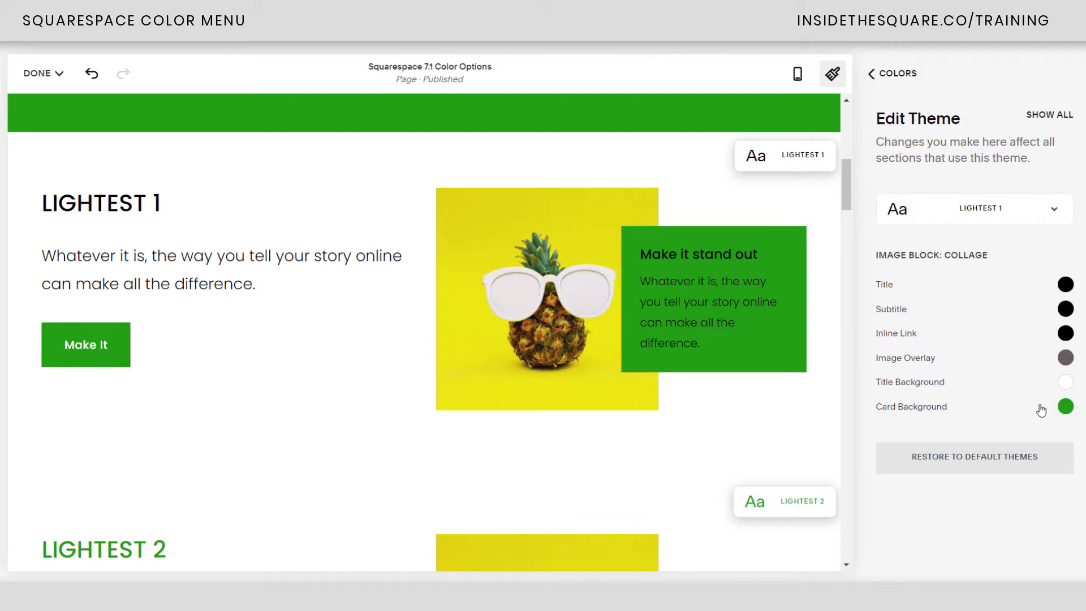
click(1065, 407)
drag(1074, 519, 958, 525)
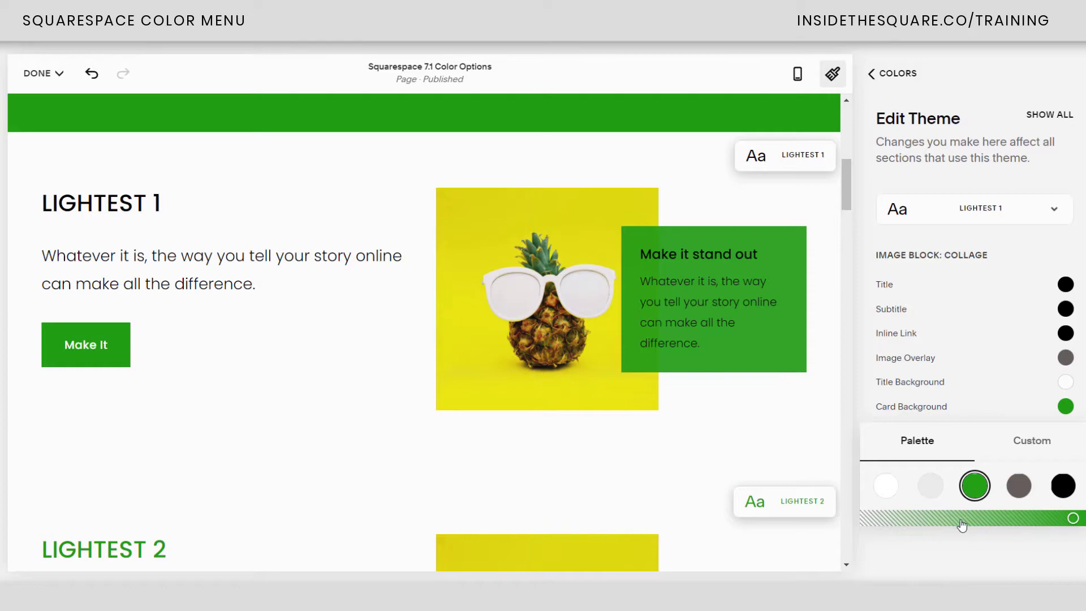
click(962, 525)
click(968, 521)
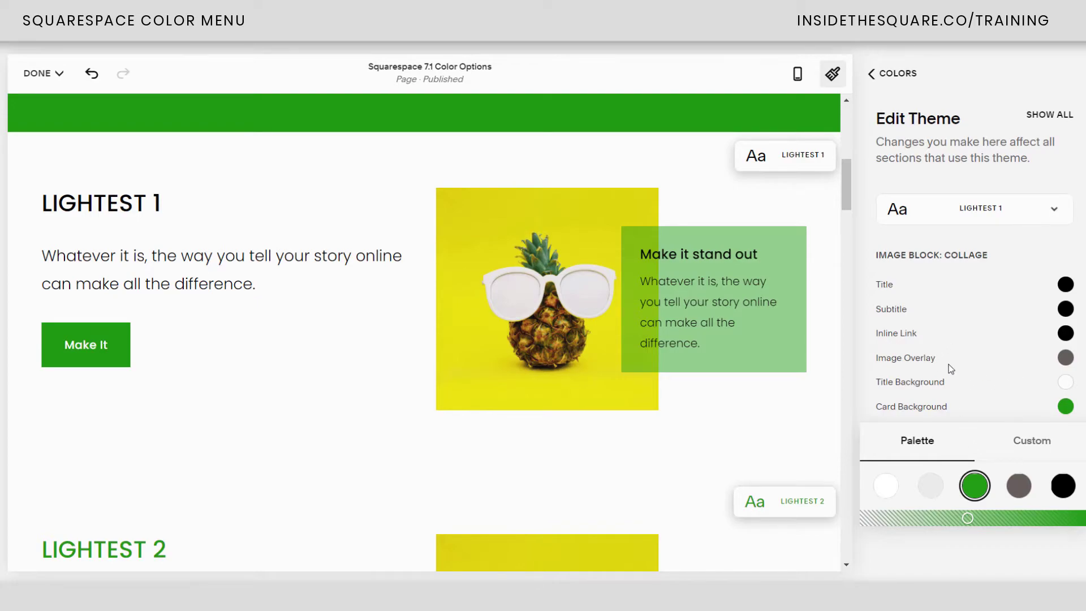
Set the collage image block's image overlay to the black palette color in the Lightest 1 theme.
click(1066, 363)
click(1066, 359)
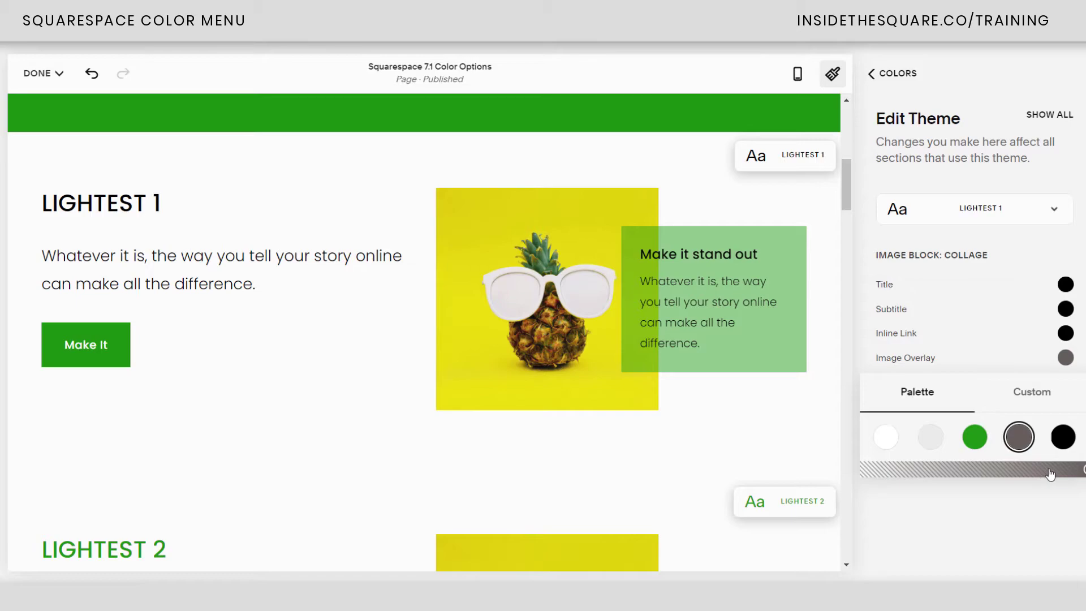
click(886, 439)
click(1057, 455)
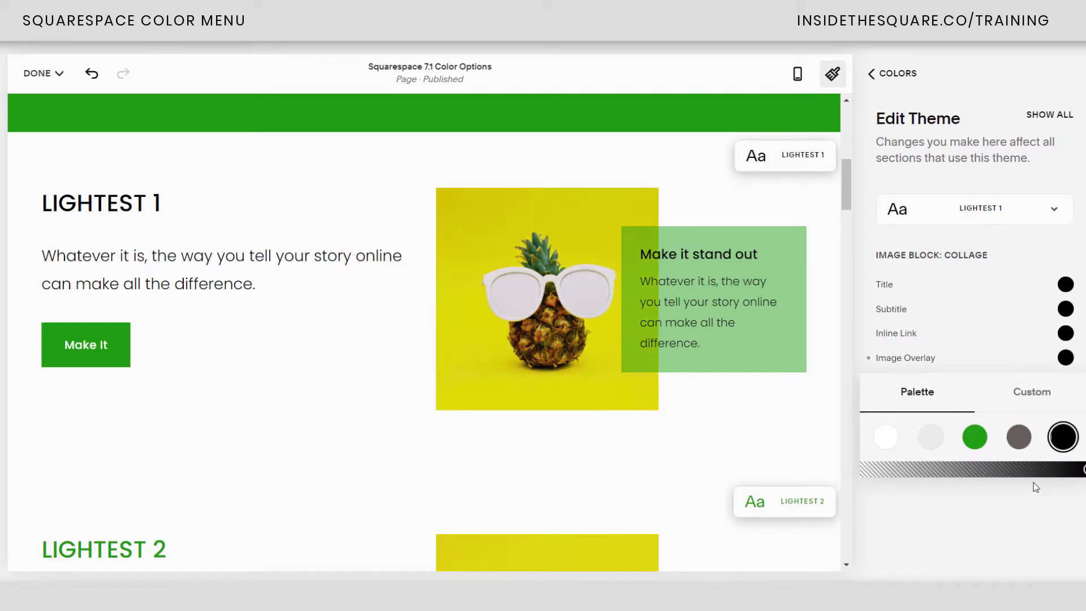
Try a custom dark blue, hsl(229, 74%, 35%), as the collage image block's image overlay in the Lightest 1 theme.
click(1028, 397)
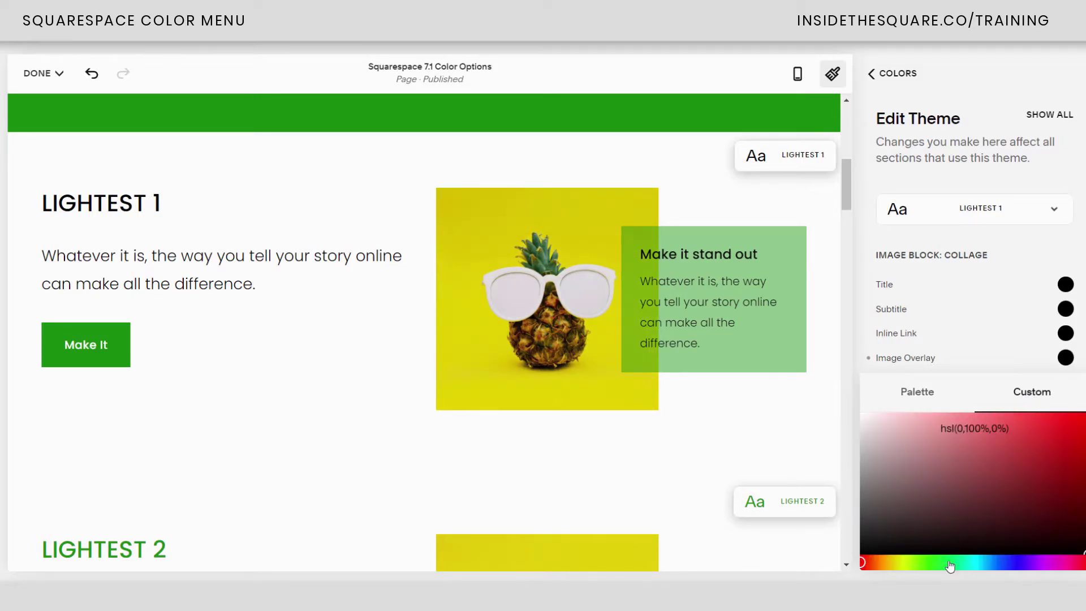
click(1007, 563)
click(1055, 469)
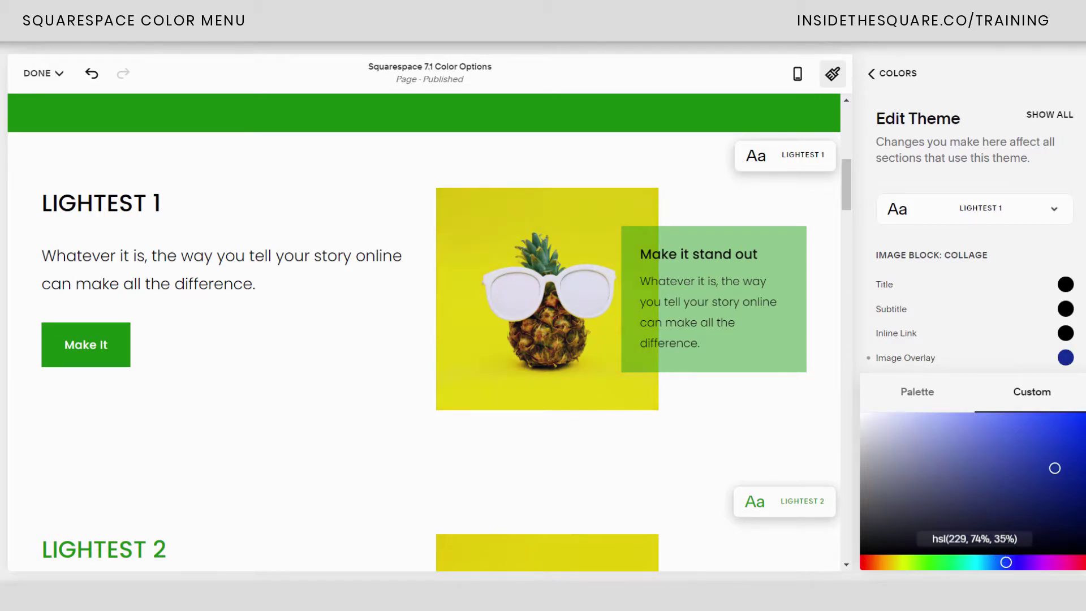
click(1083, 255)
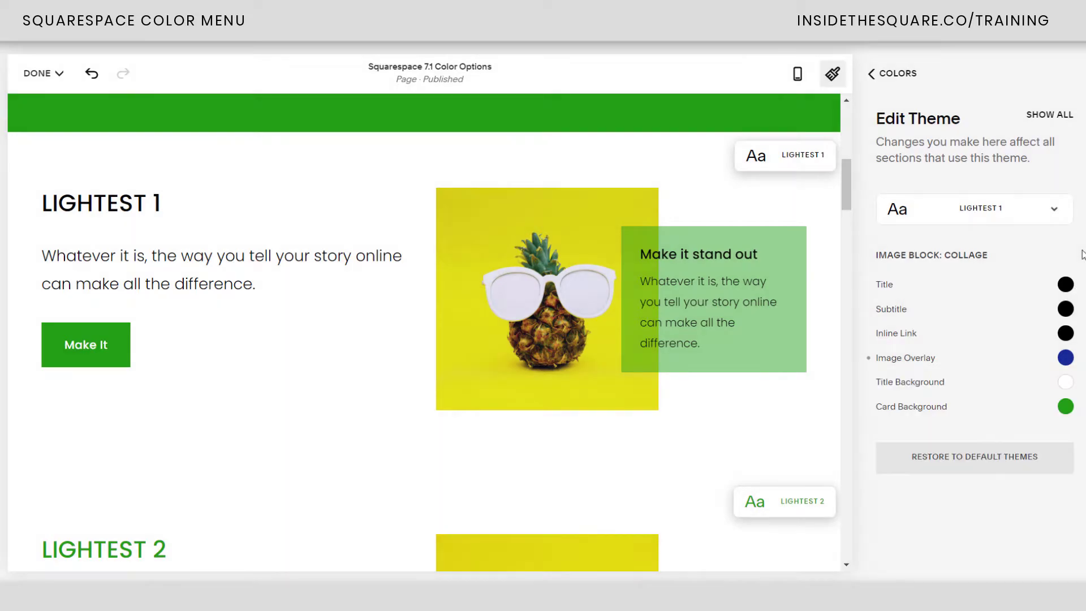
Set the collage image block's image overlay to the white palette color in the Lightest 1 theme.
click(1066, 358)
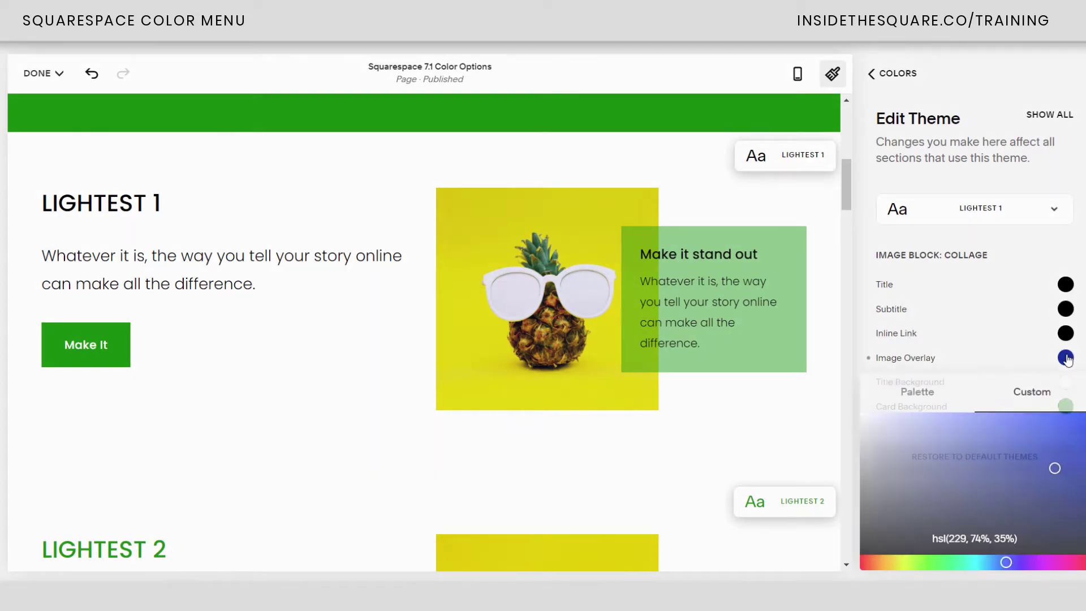
click(932, 400)
click(885, 437)
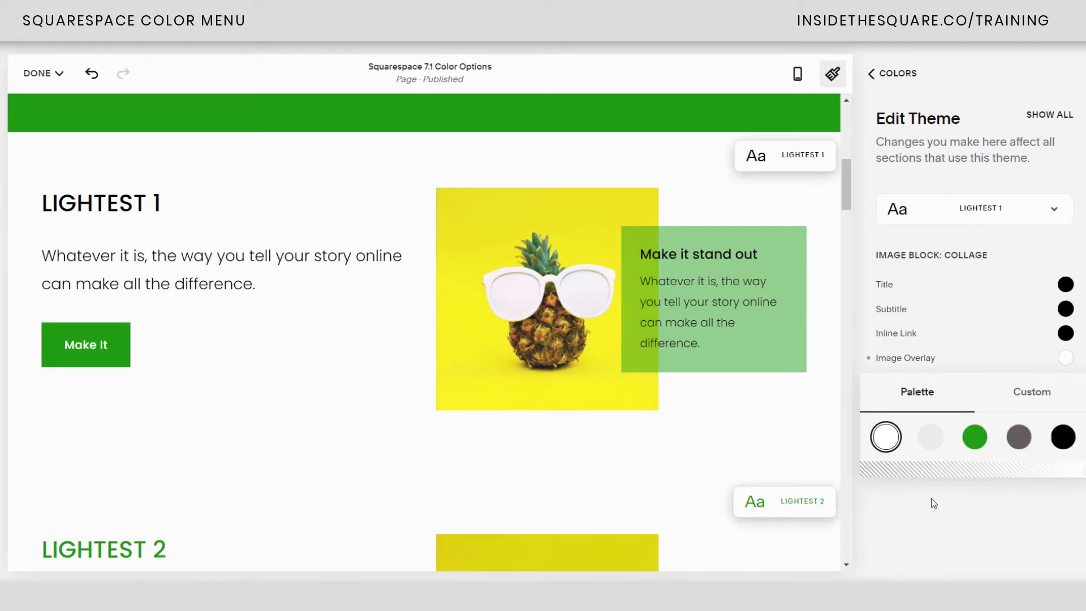
click(1039, 395)
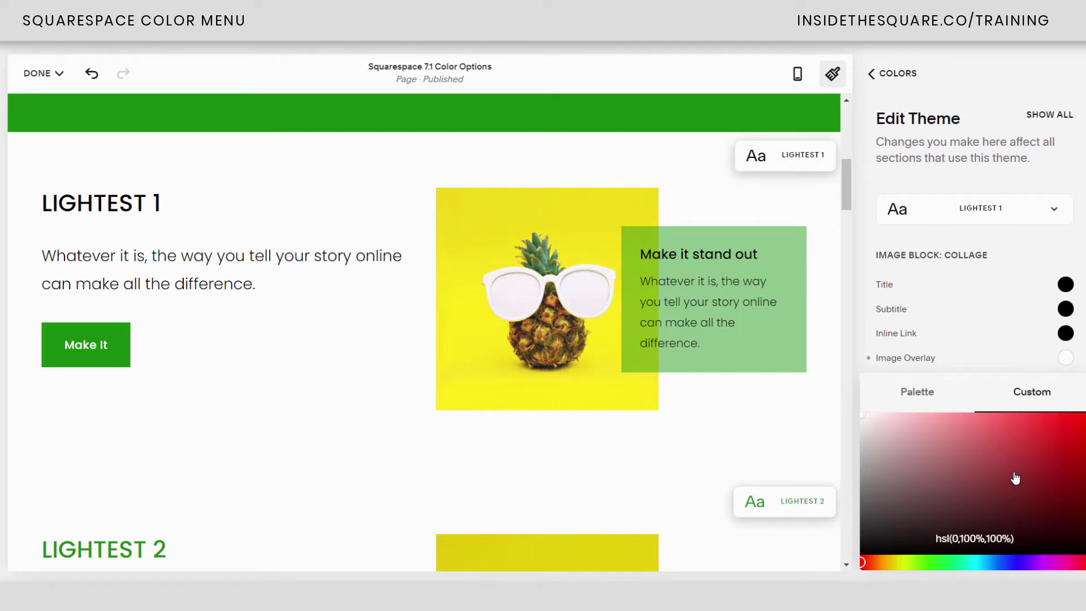
click(938, 402)
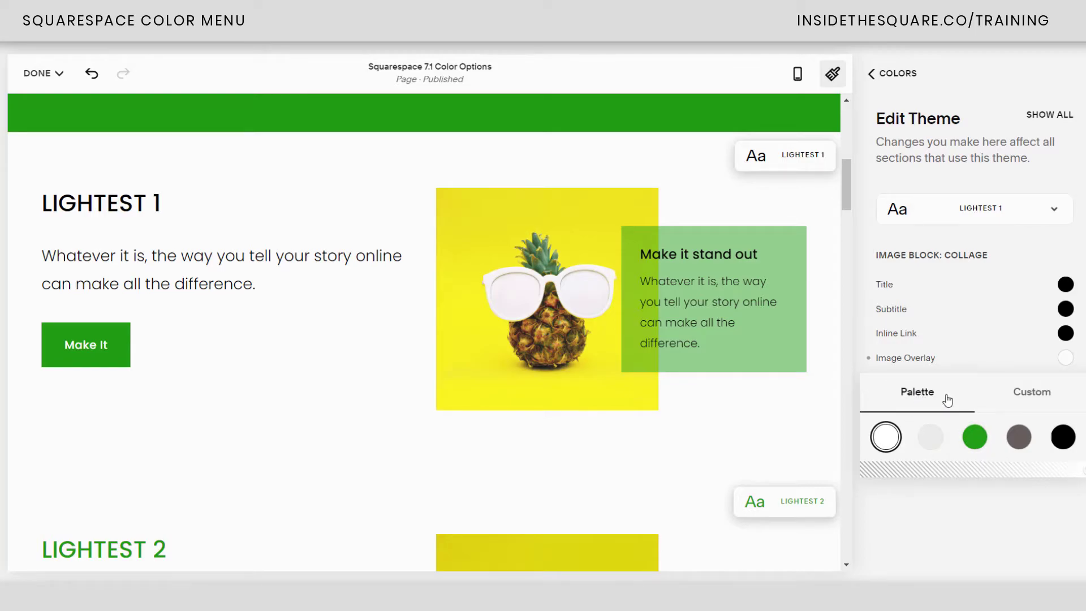
click(1047, 260)
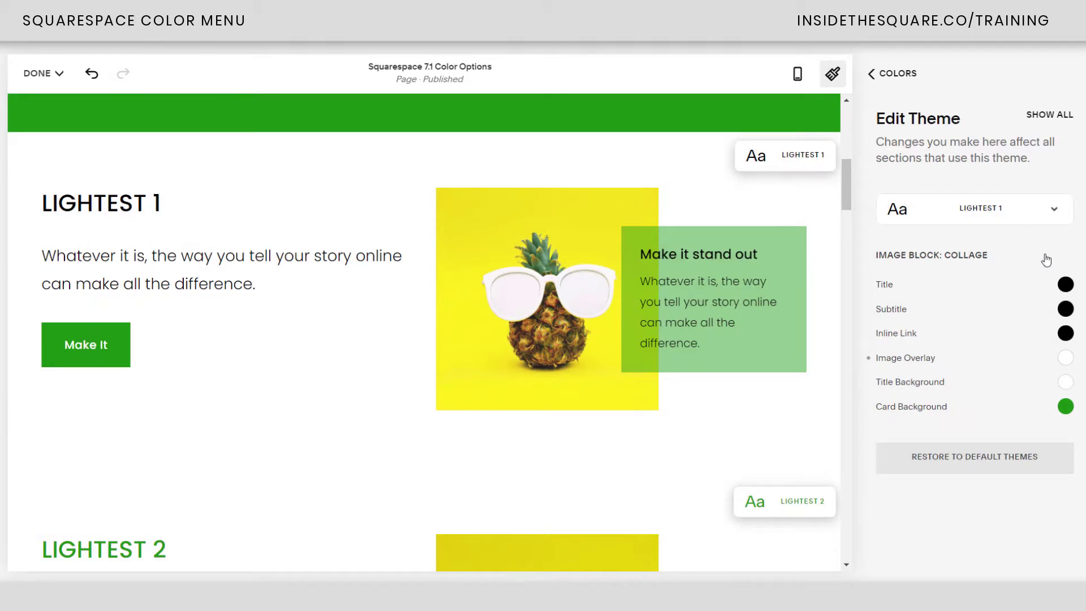
Set the collage image block's card background to the white palette color in the Bright 1 theme.
click(1067, 124)
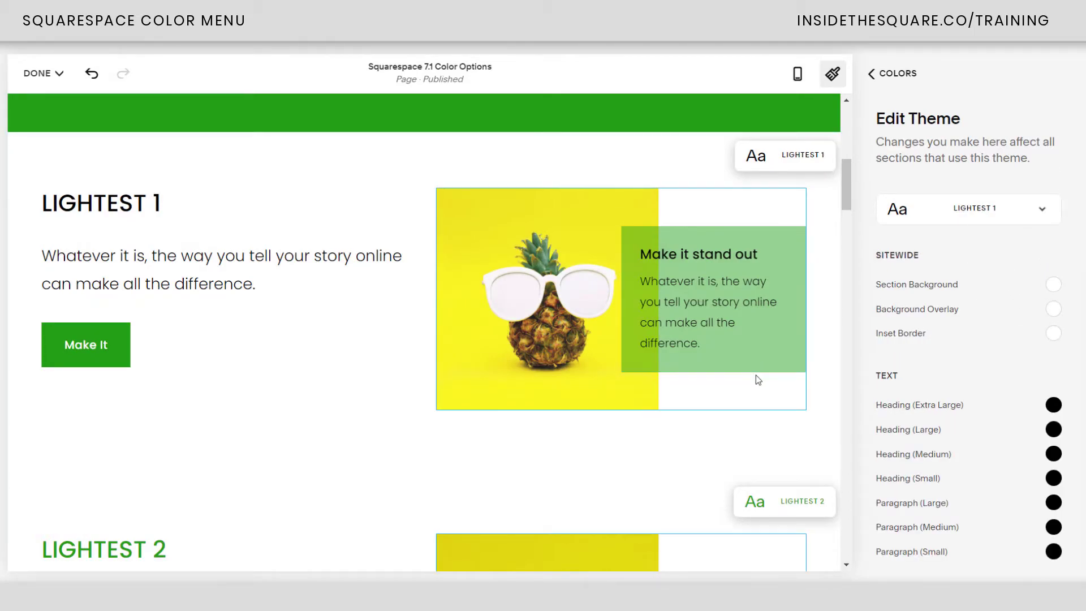
scroll(755, 374, down, 4)
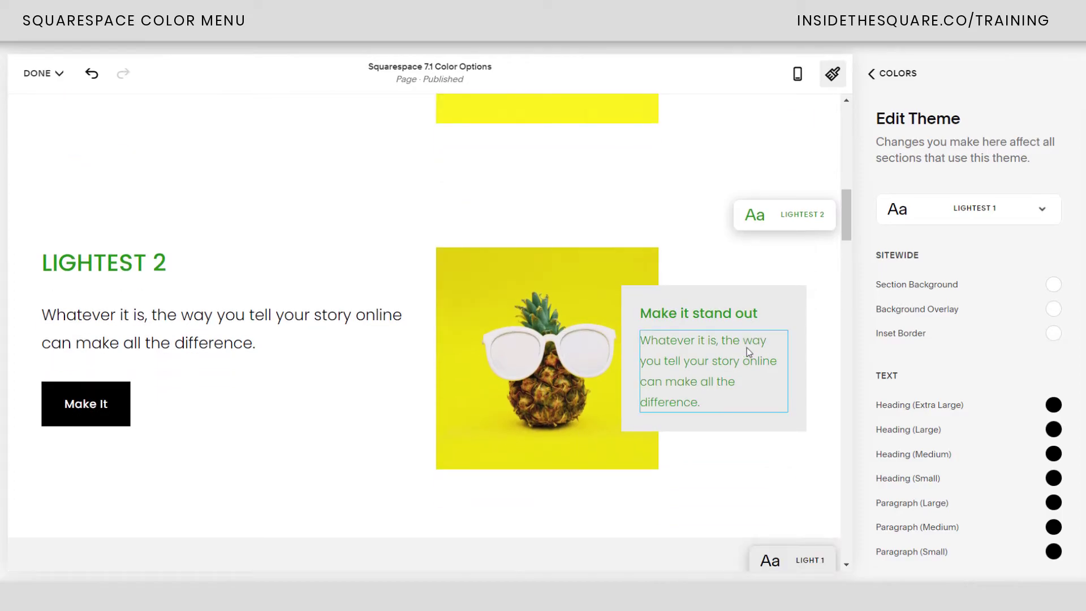
scroll(756, 268, down, 4)
scroll(760, 266, down, 12)
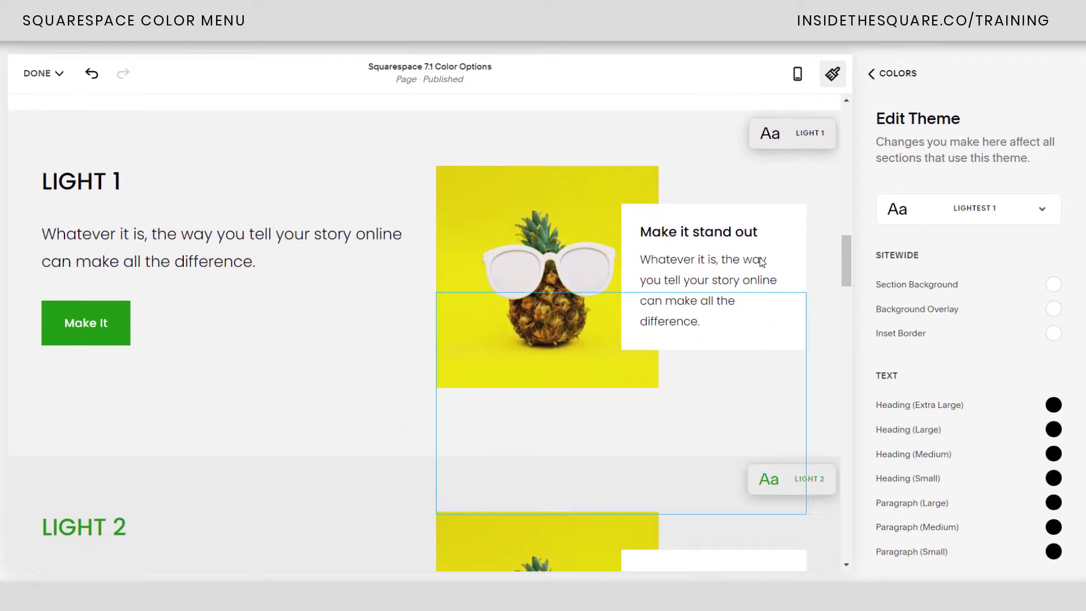
scroll(763, 253, down, 3)
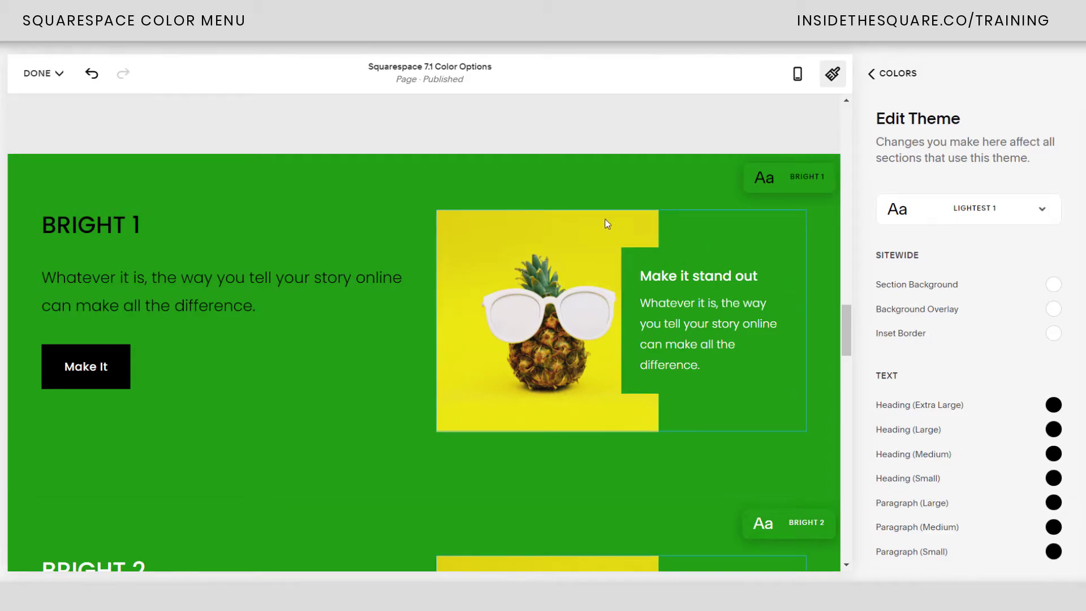
click(715, 227)
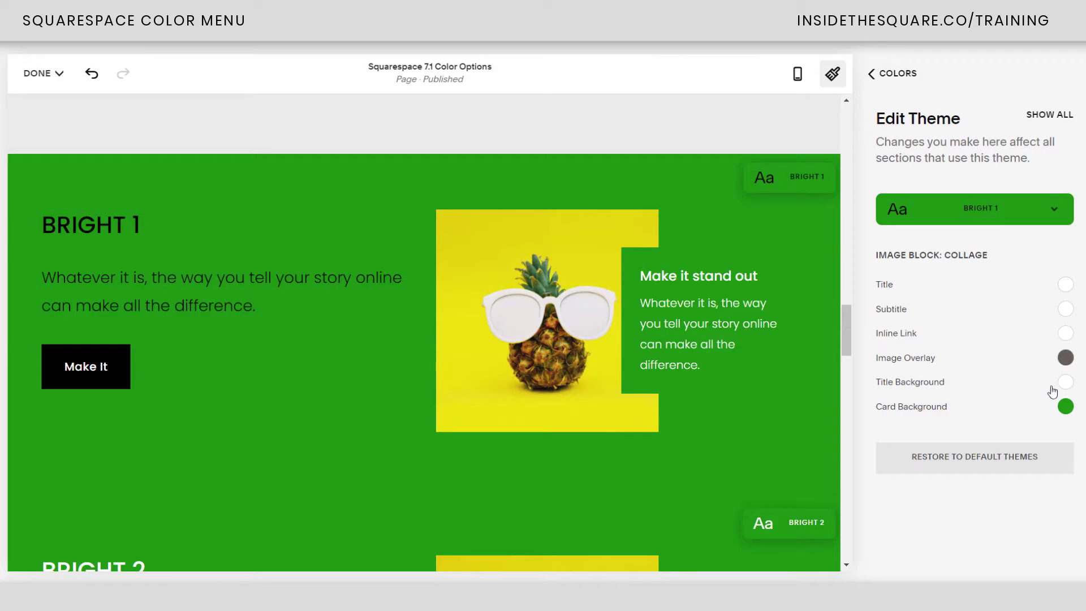
click(1065, 407)
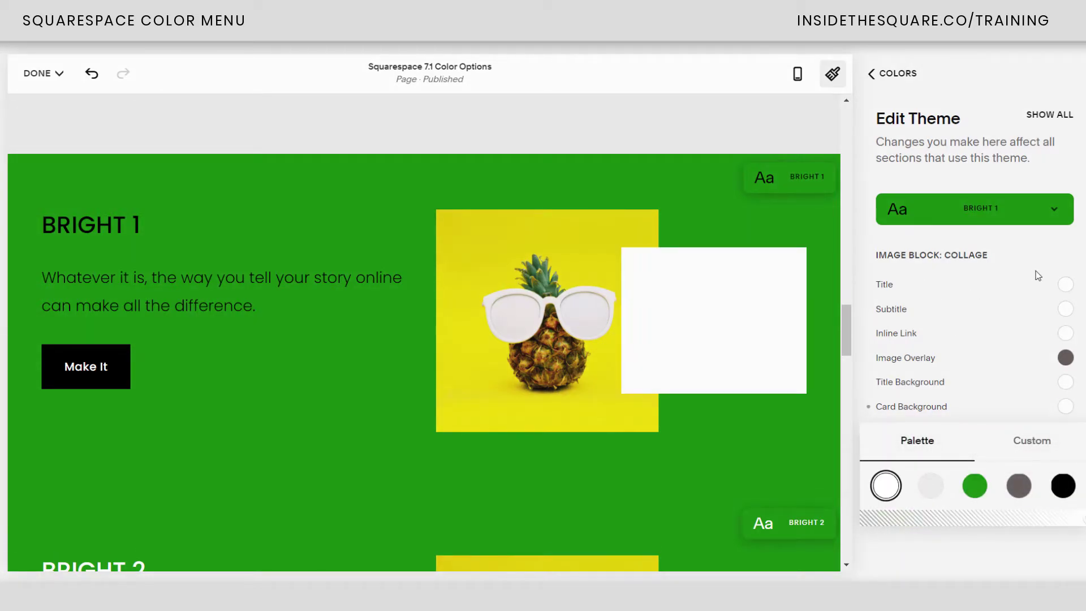
Set the collage image block's title to the black palette color in the Bright 1 theme.
click(1065, 285)
click(1066, 285)
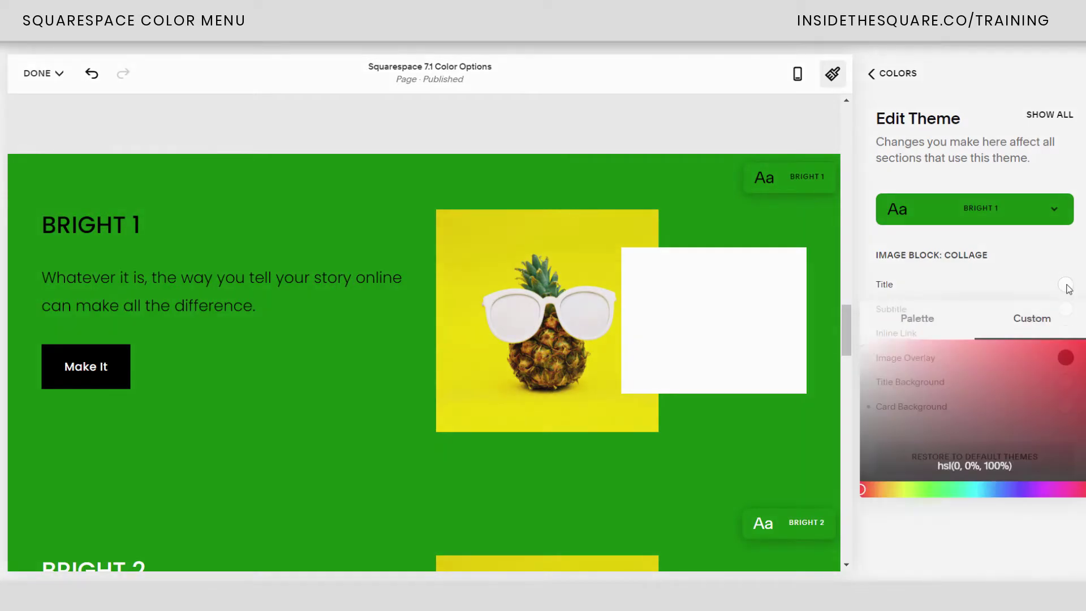
click(923, 331)
click(1063, 364)
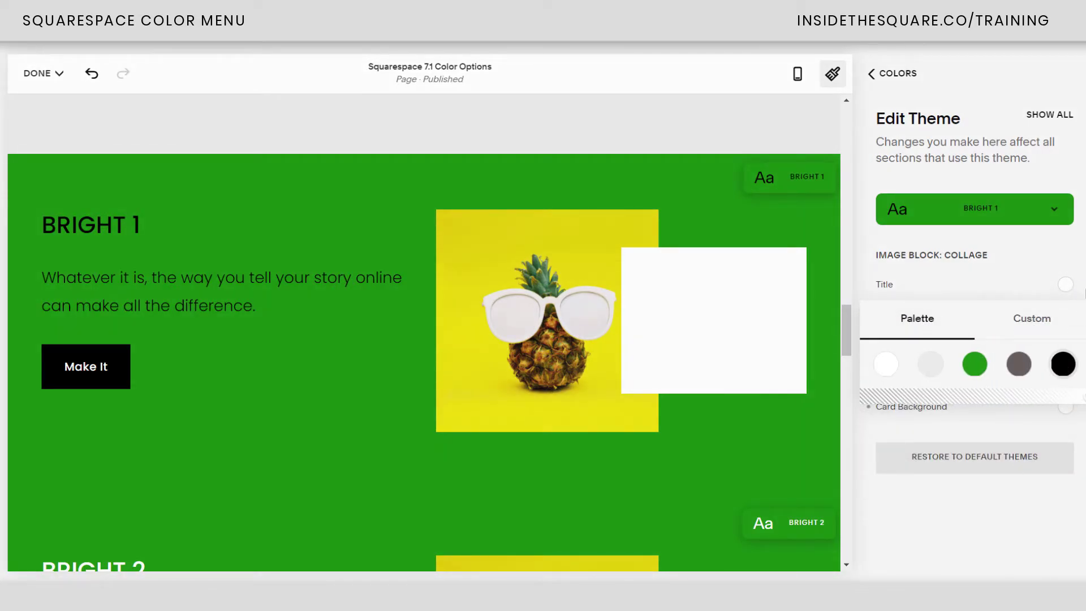
Set the collage image block's subtitle to the green palette color in the Bright 1 theme.
click(1066, 309)
click(1066, 309)
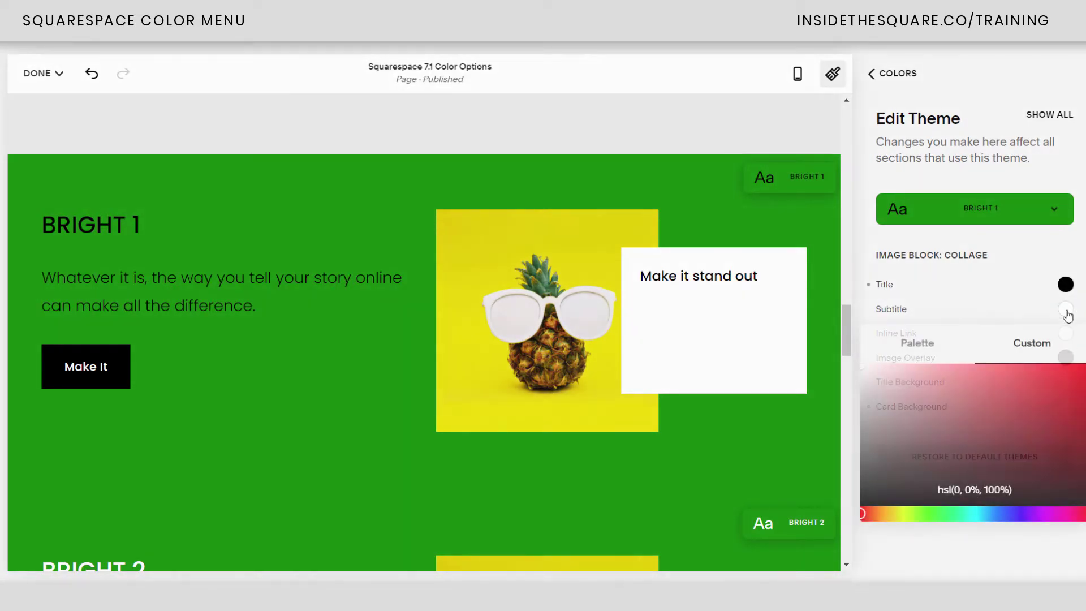
click(915, 356)
click(986, 422)
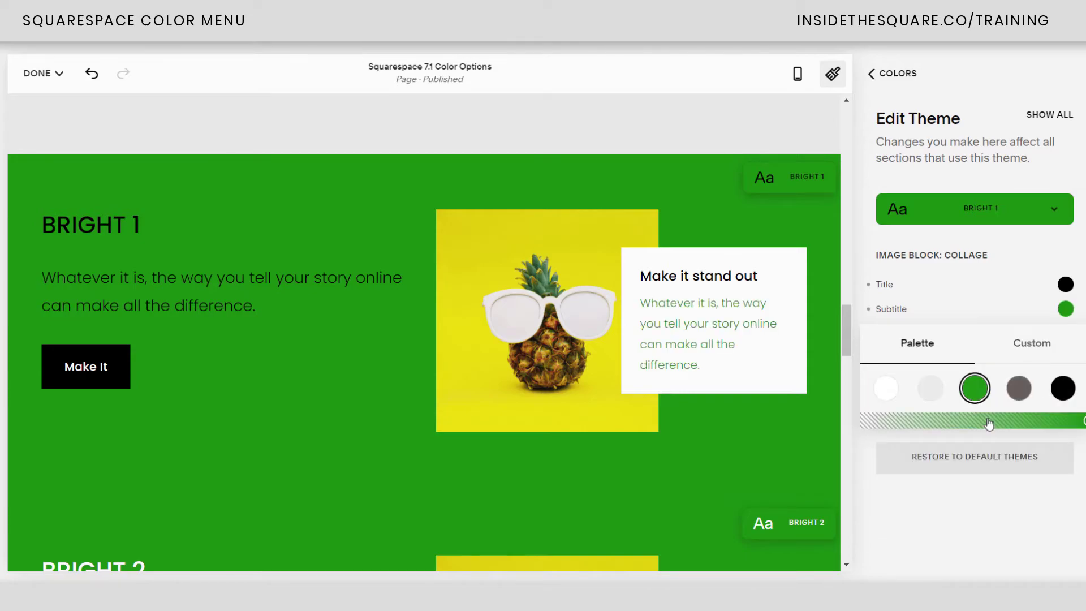
click(1069, 261)
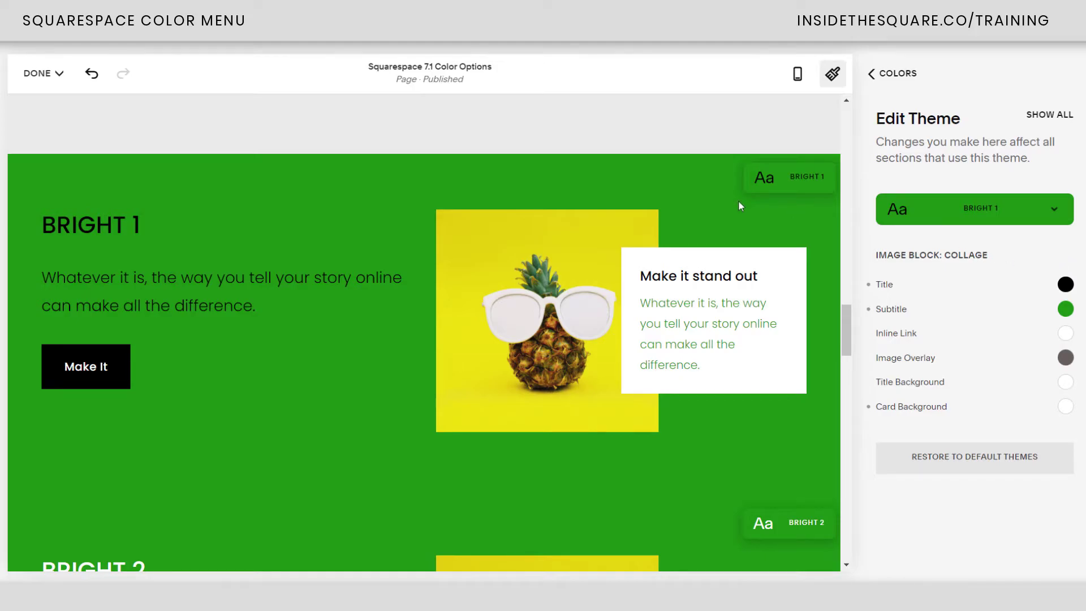
Open the theme colors of the Dark 2 section for editing.
scroll(703, 444, down, 5)
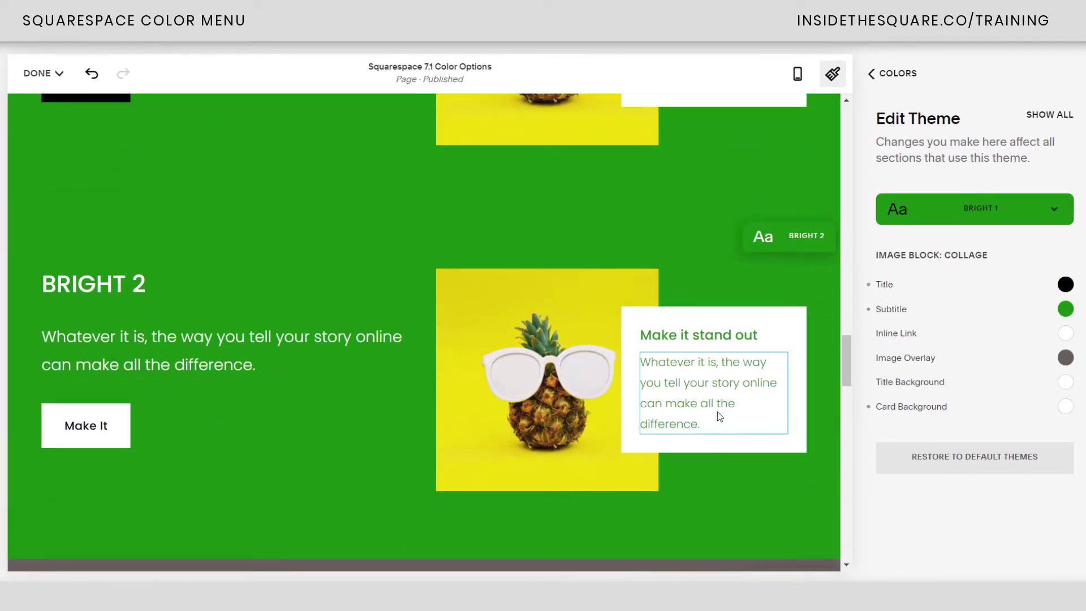
scroll(718, 413, down, 6)
scroll(719, 409, down, 4)
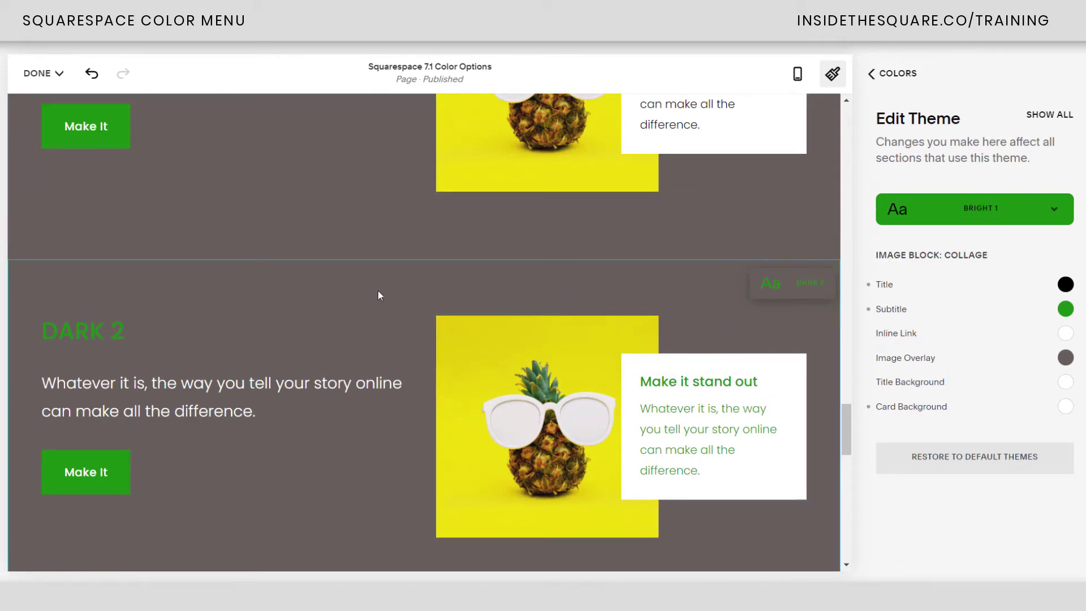
click(277, 310)
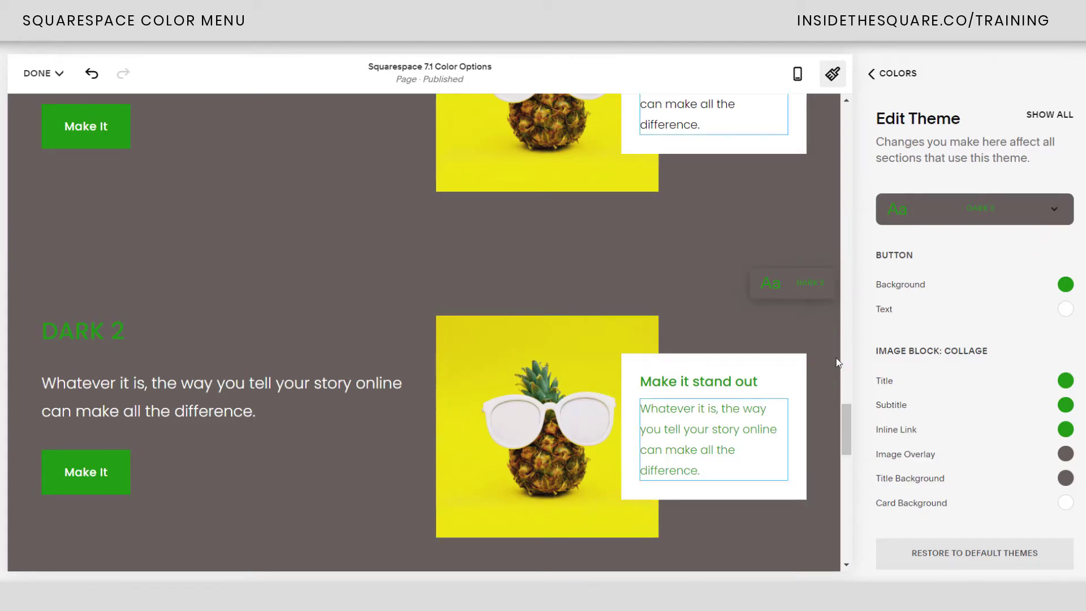
Switch the theme being edited to Darkest 1 and show all of its color settings.
click(1041, 210)
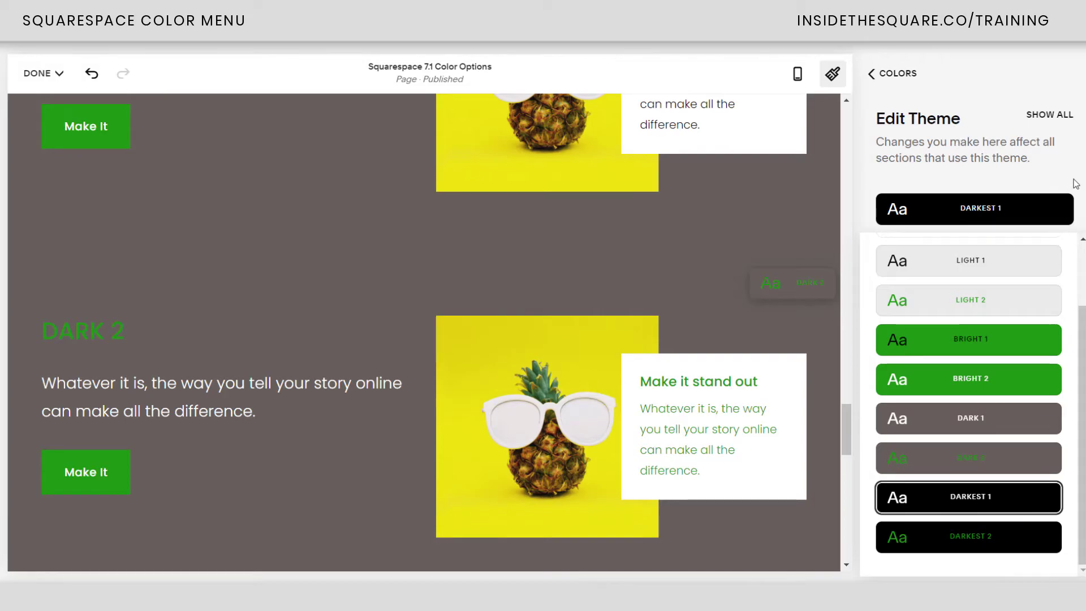
click(1023, 507)
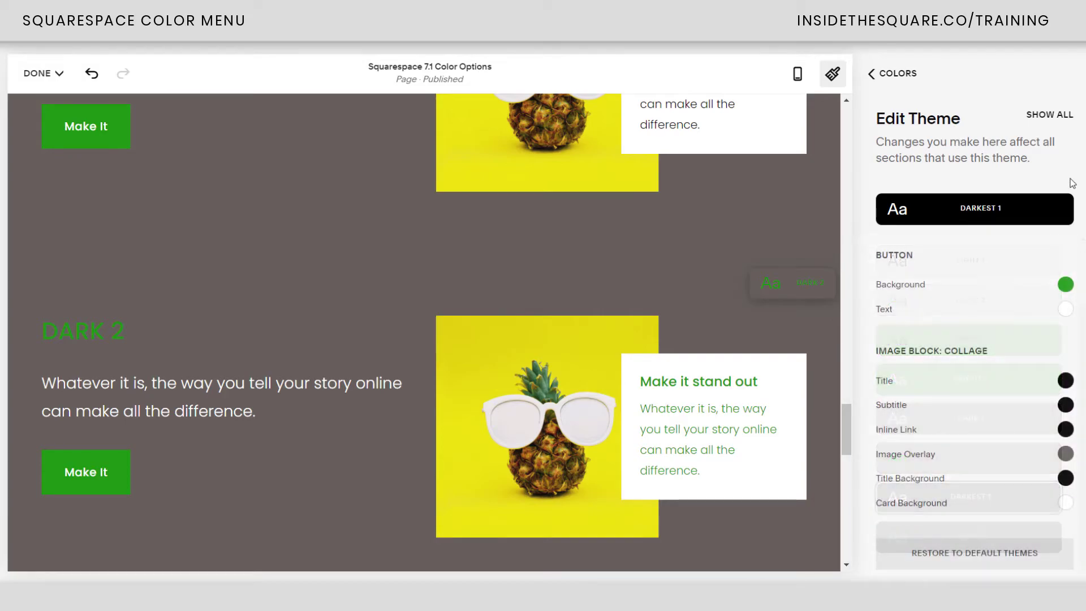
click(1053, 115)
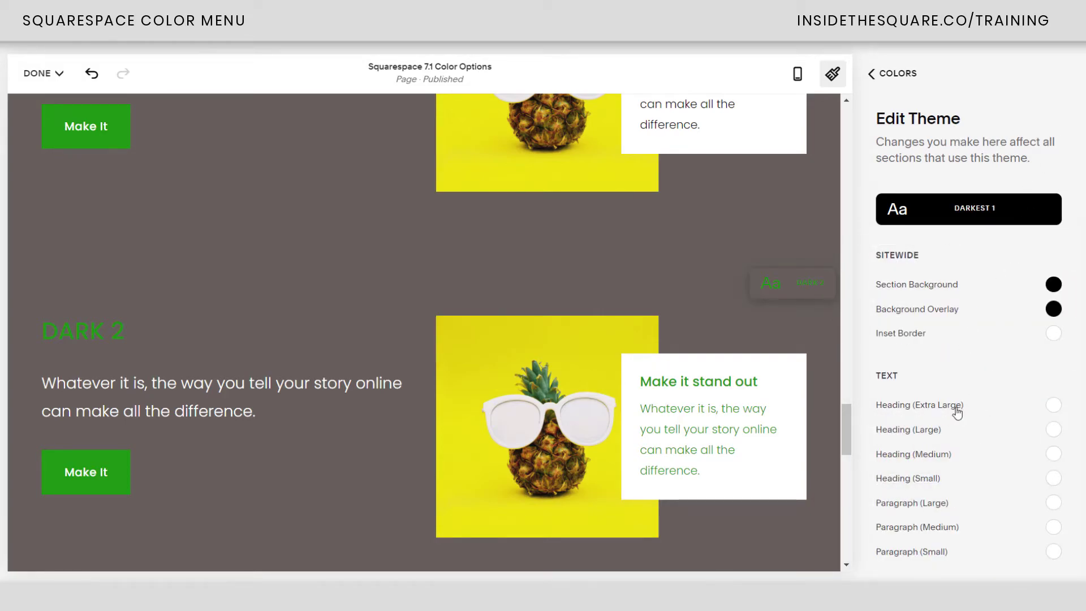
Set the Video Title color under Videos: Basic Grid to the black palette color in the Darkest 1 theme.
scroll(983, 371, down, 3)
scroll(984, 373, down, 15)
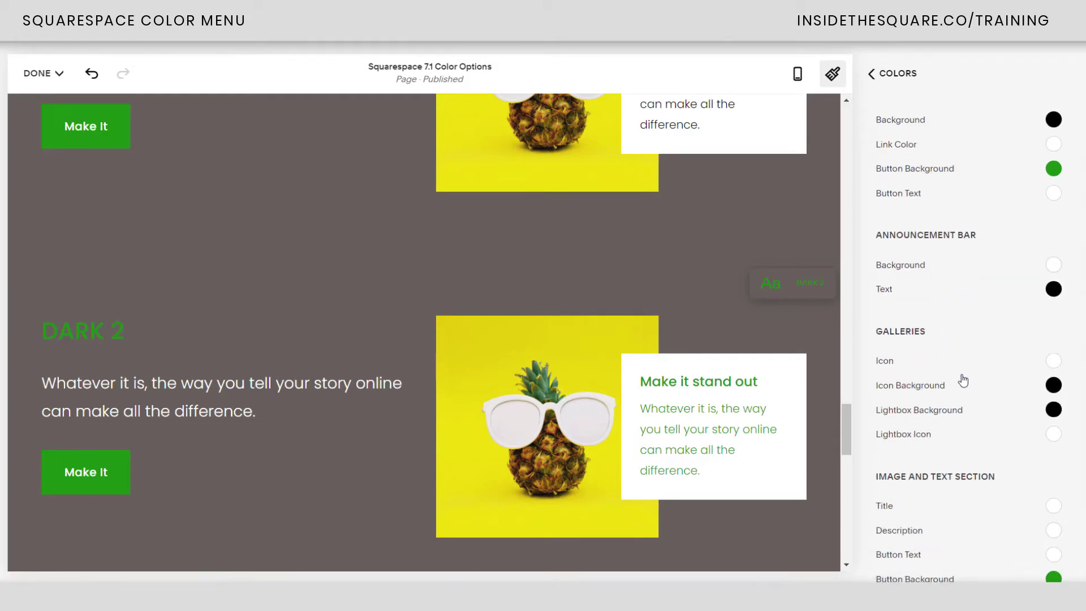
scroll(964, 376, down, 12)
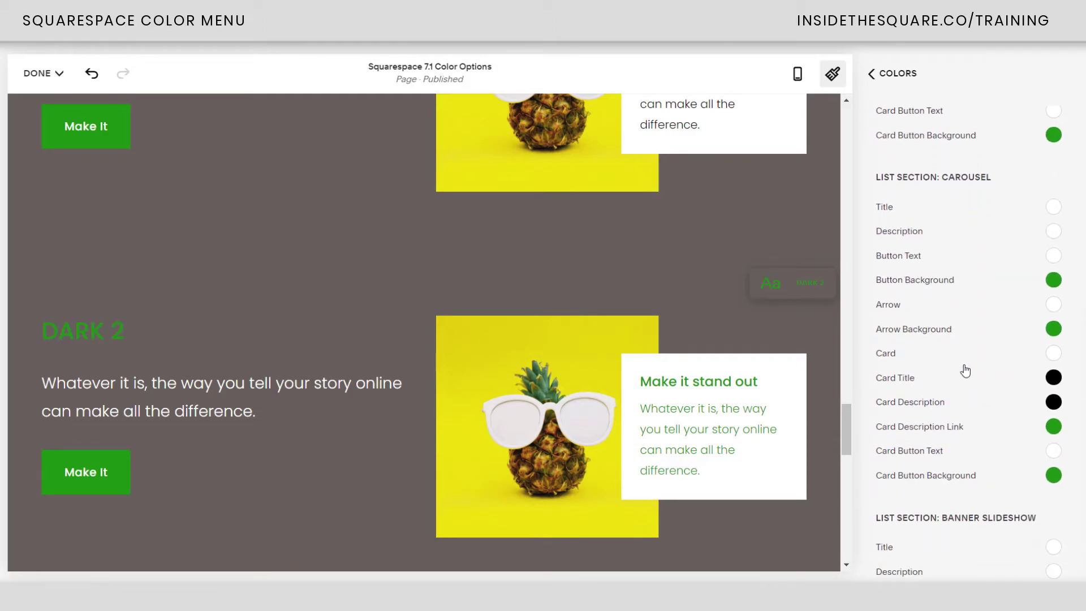
scroll(966, 371, down, 6)
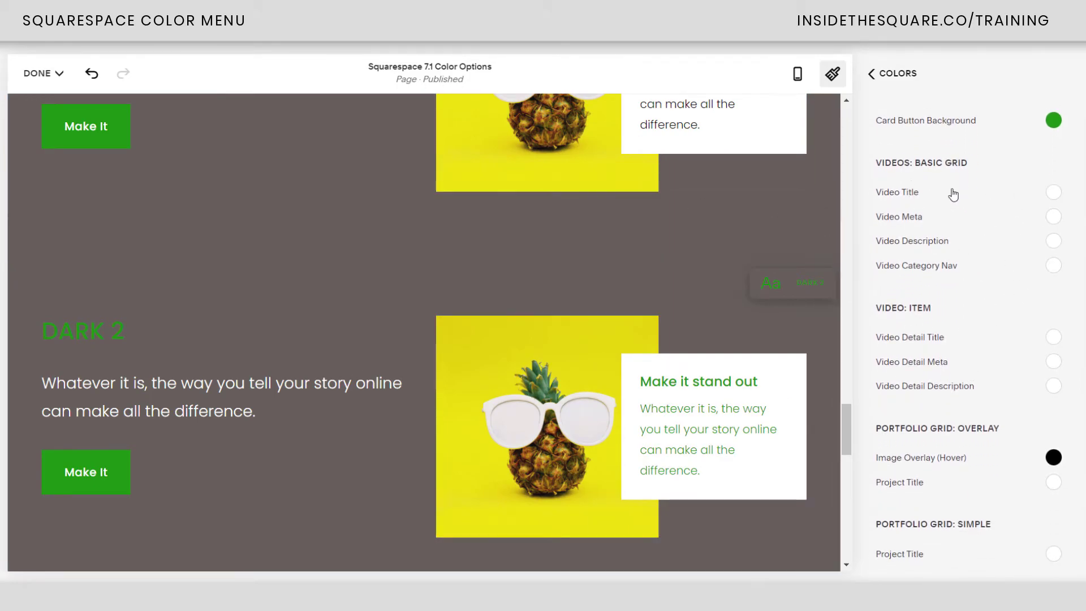
click(1055, 193)
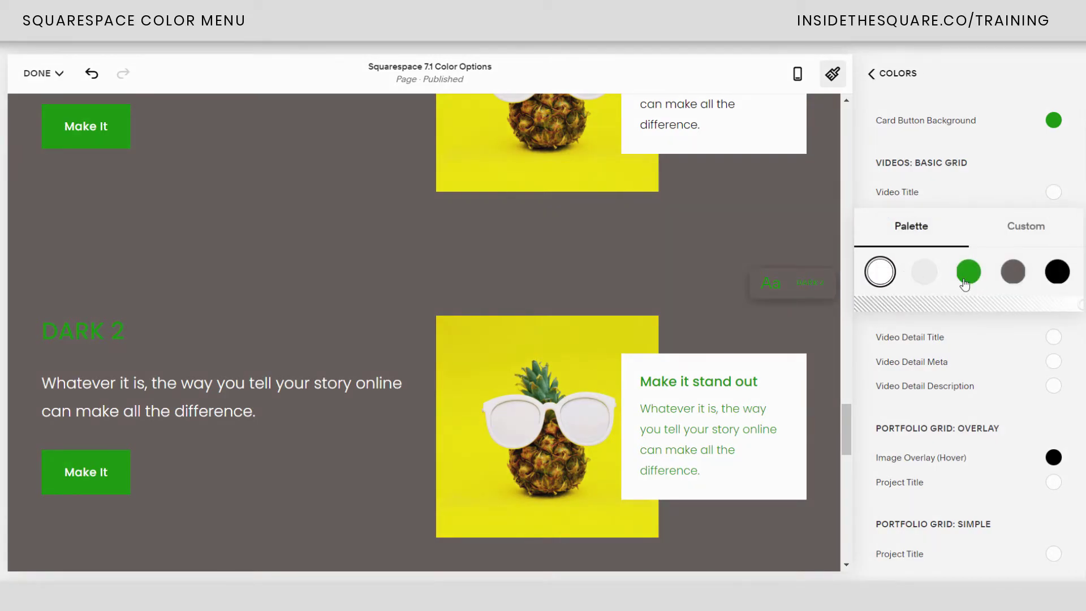
click(1054, 276)
click(1027, 225)
click(1078, 188)
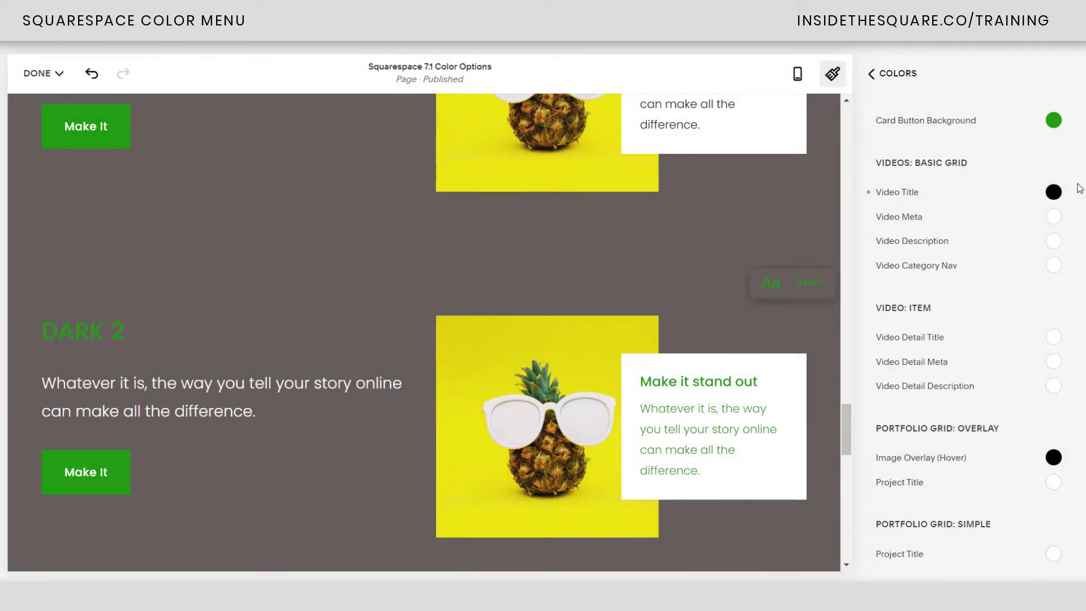
Show all color settings of the Dark 2 theme and look through them as far as the carousel list section.
scroll(987, 402, down, 10)
scroll(987, 403, up, 5)
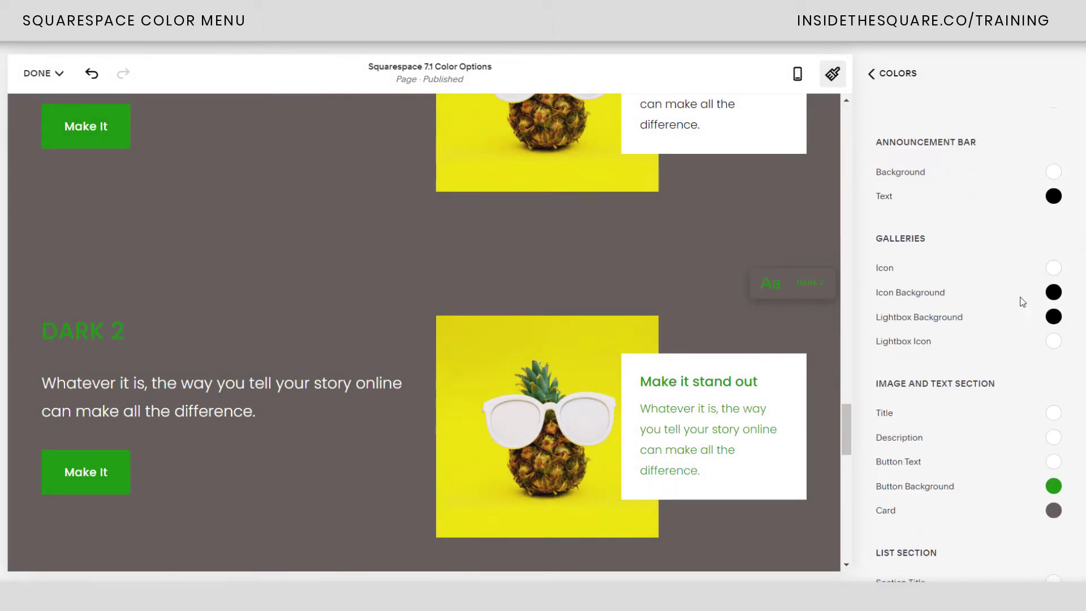
scroll(942, 403, up, 8)
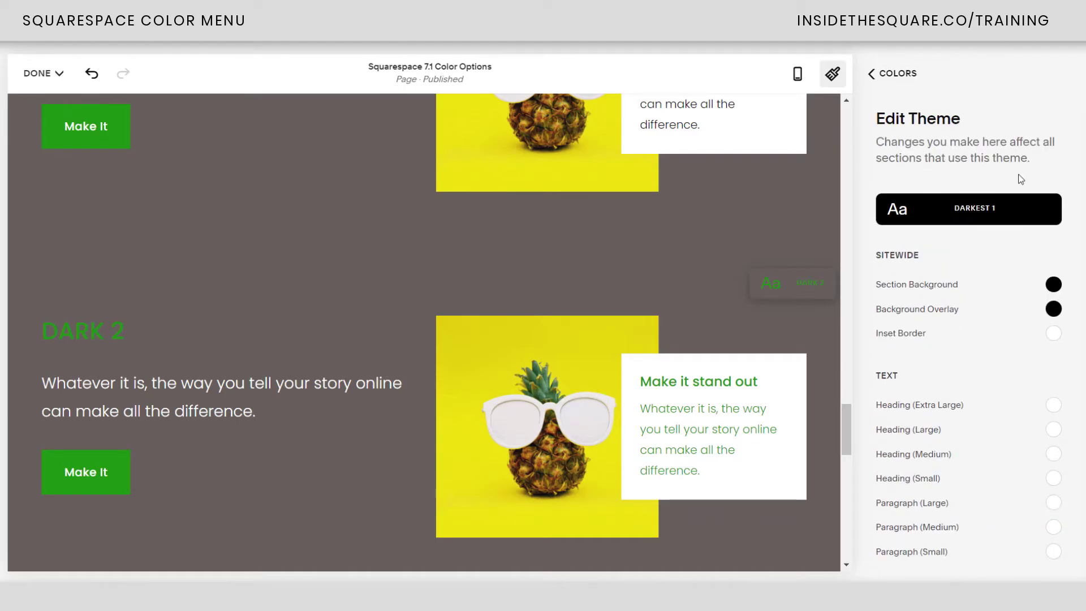
click(695, 328)
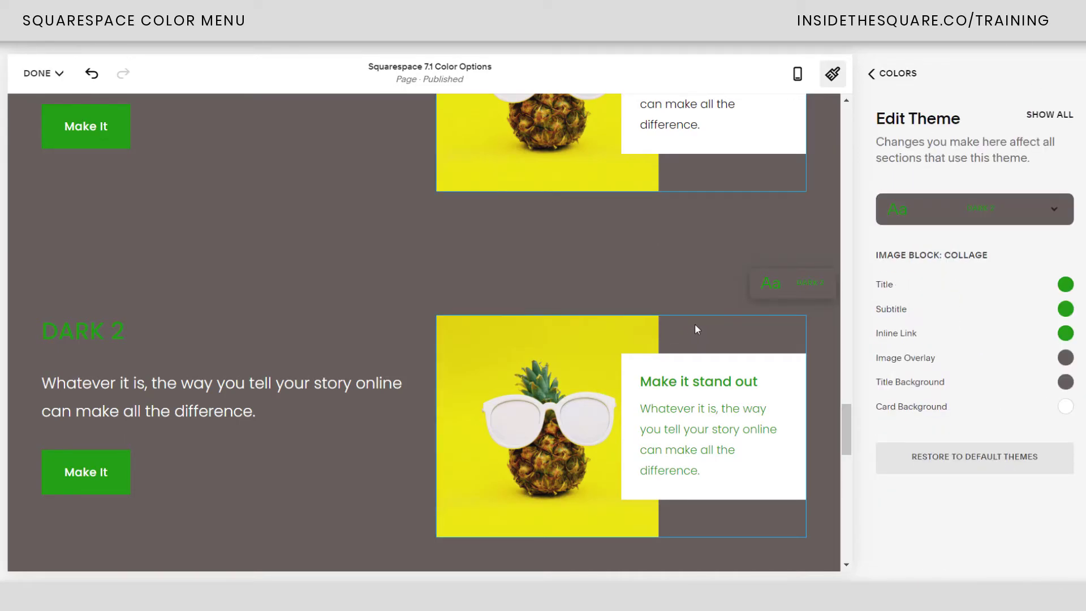
click(1049, 115)
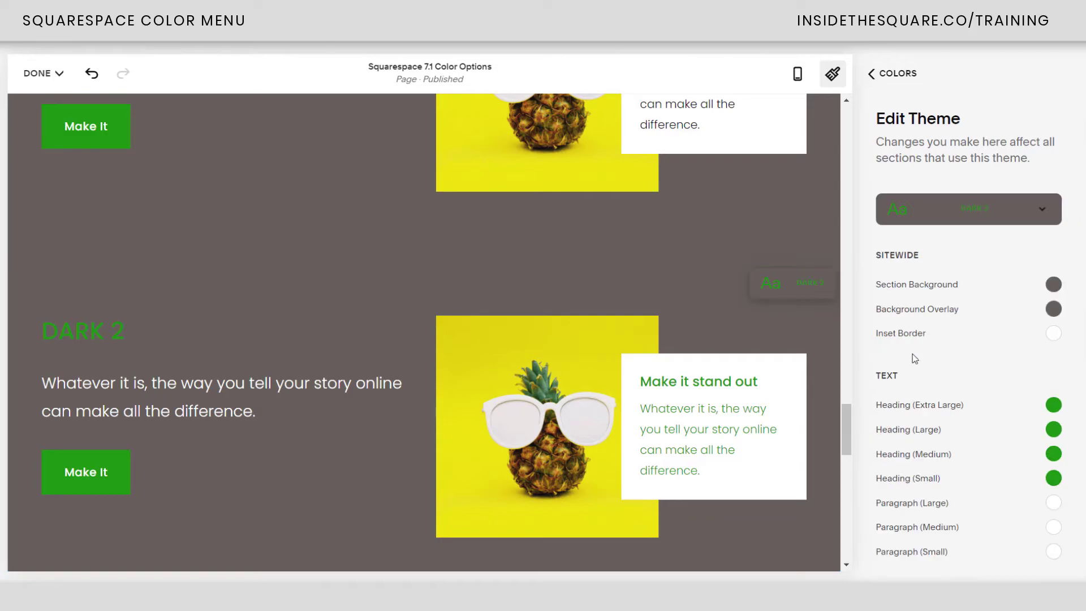
scroll(1000, 361, down, 20)
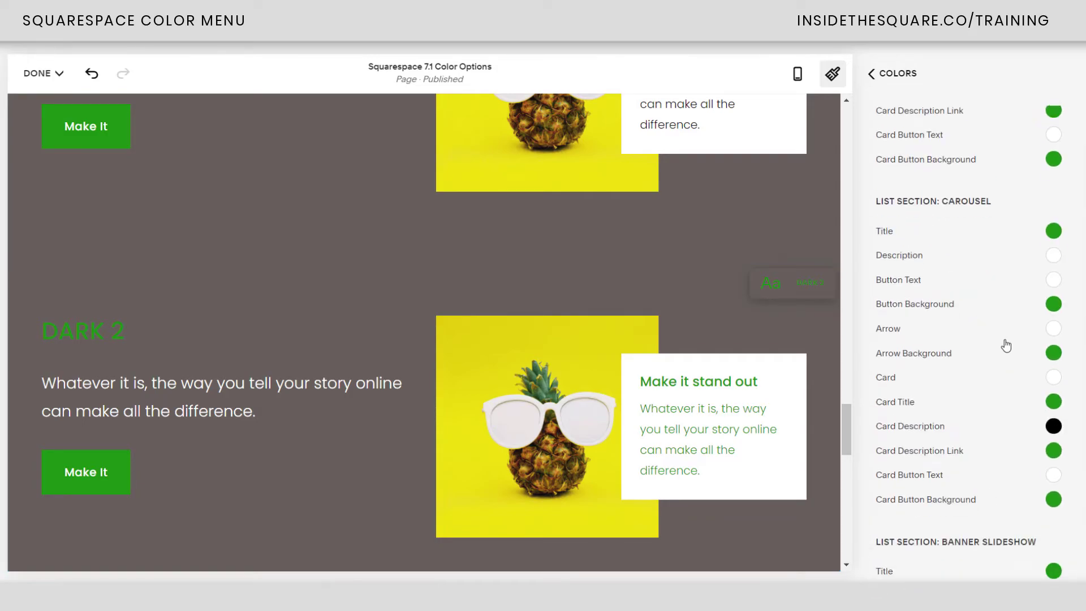
Look through the rest of the Dark 2 color settings, including the blog layouts, and save the page's style changes.
scroll(1008, 342, down, 20)
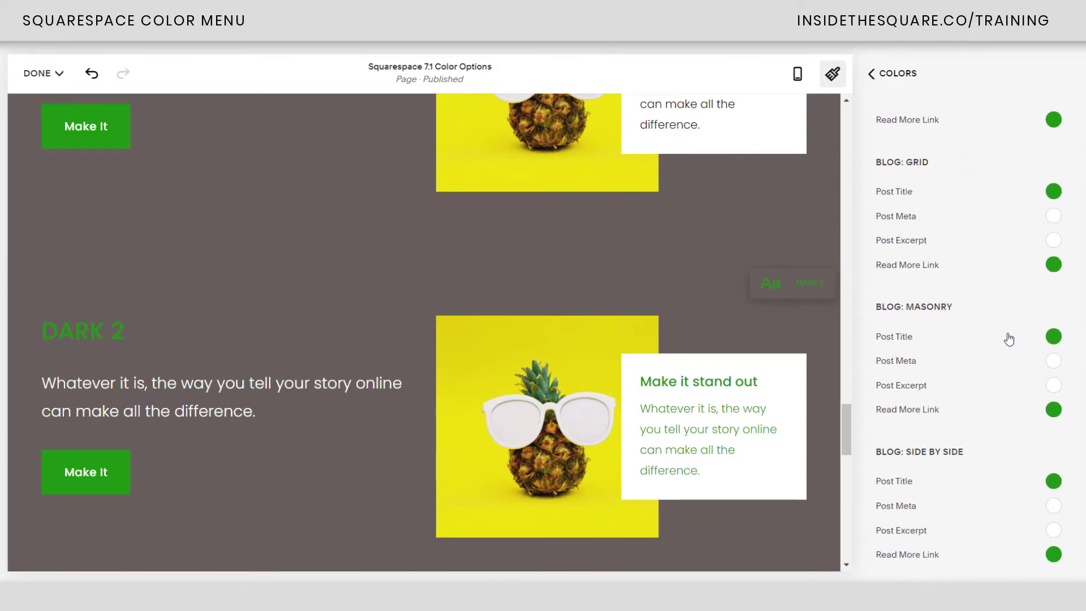
scroll(1010, 333, up, 20)
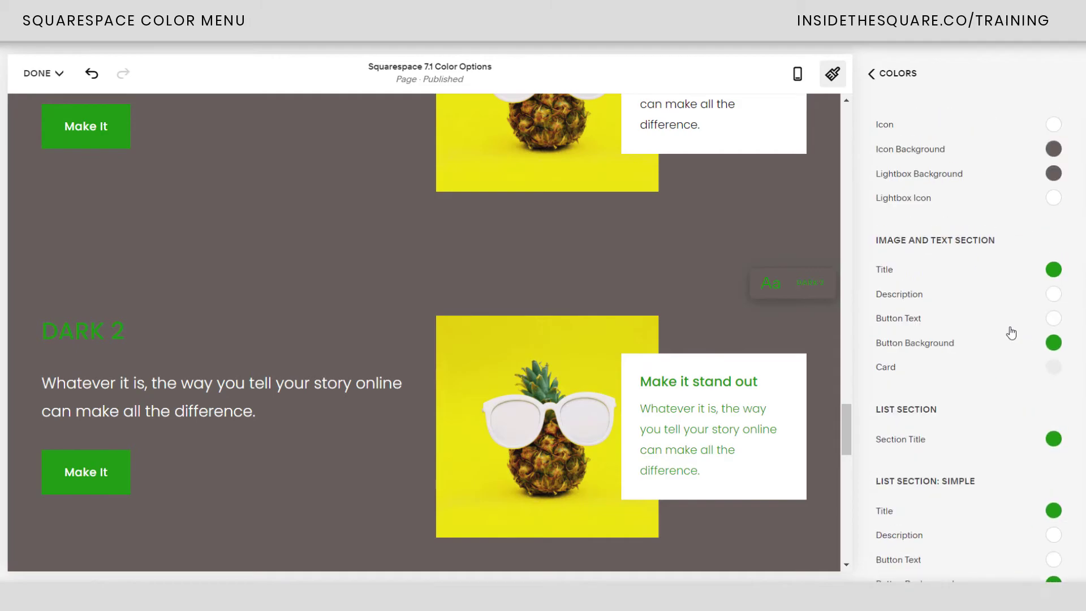
click(904, 74)
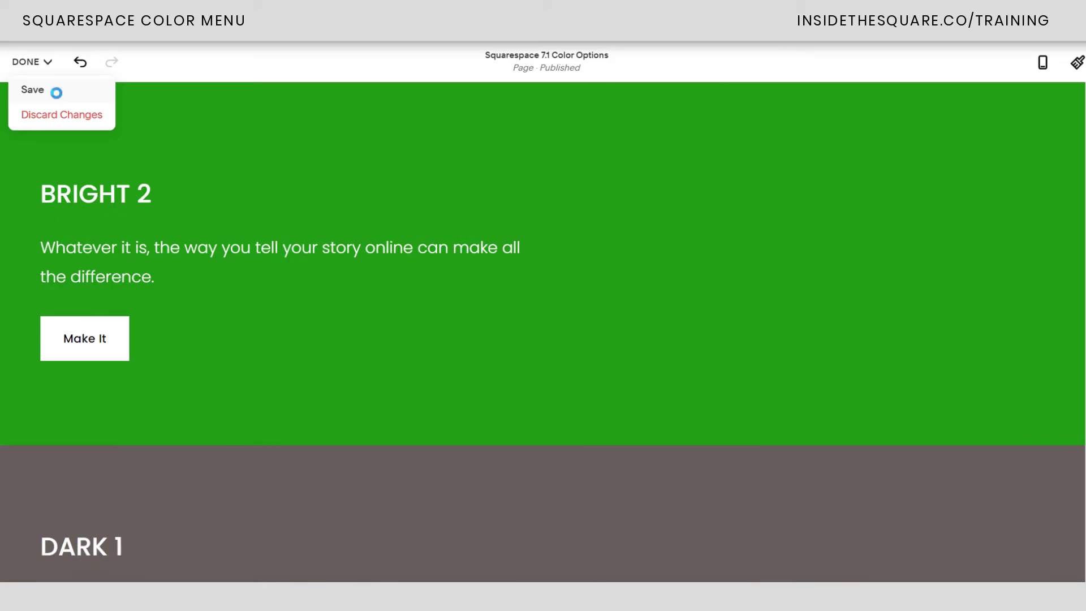
click(56, 95)
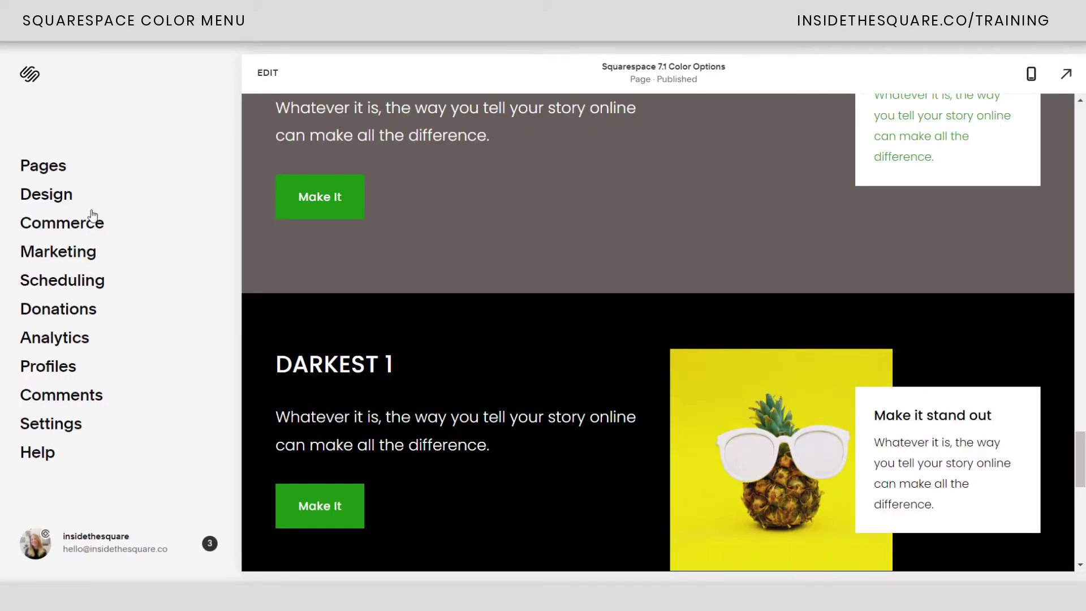
Open the palette editor in the Colors section of the site styles, starting from the Design settings.
click(71, 193)
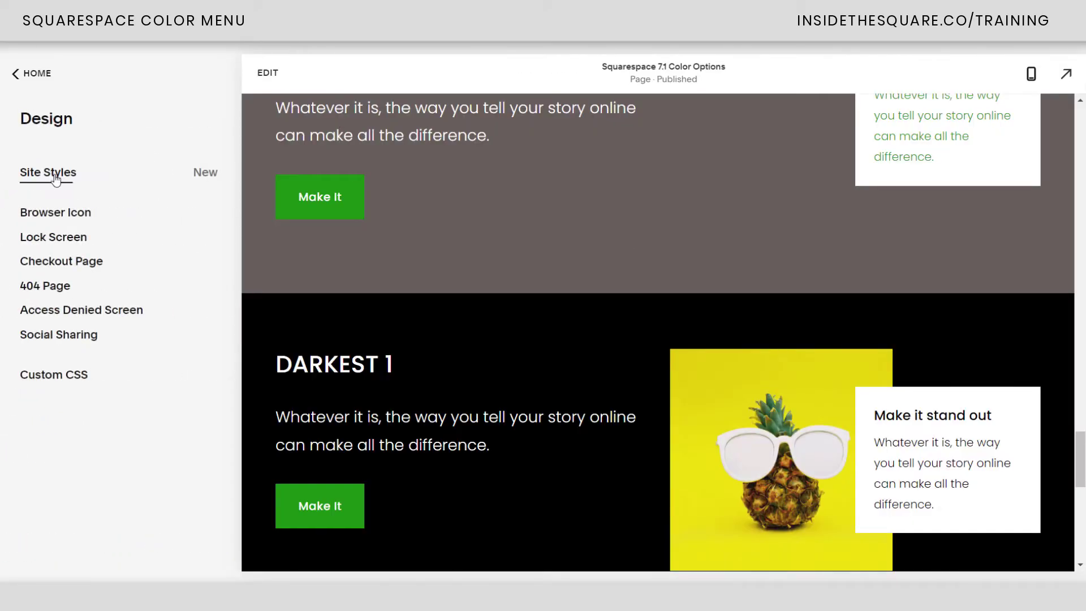
click(55, 174)
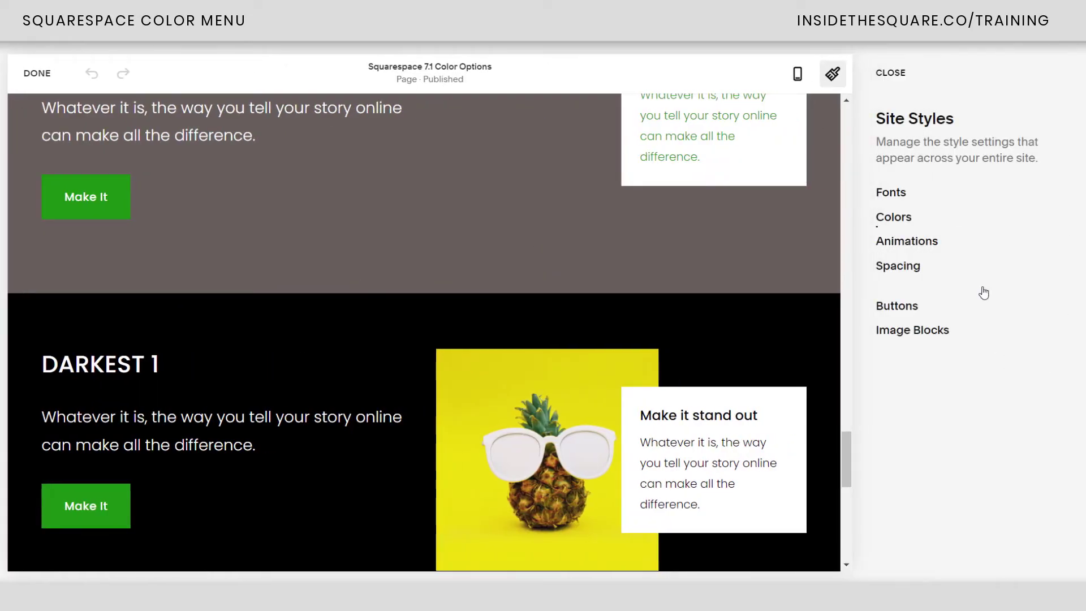
click(901, 219)
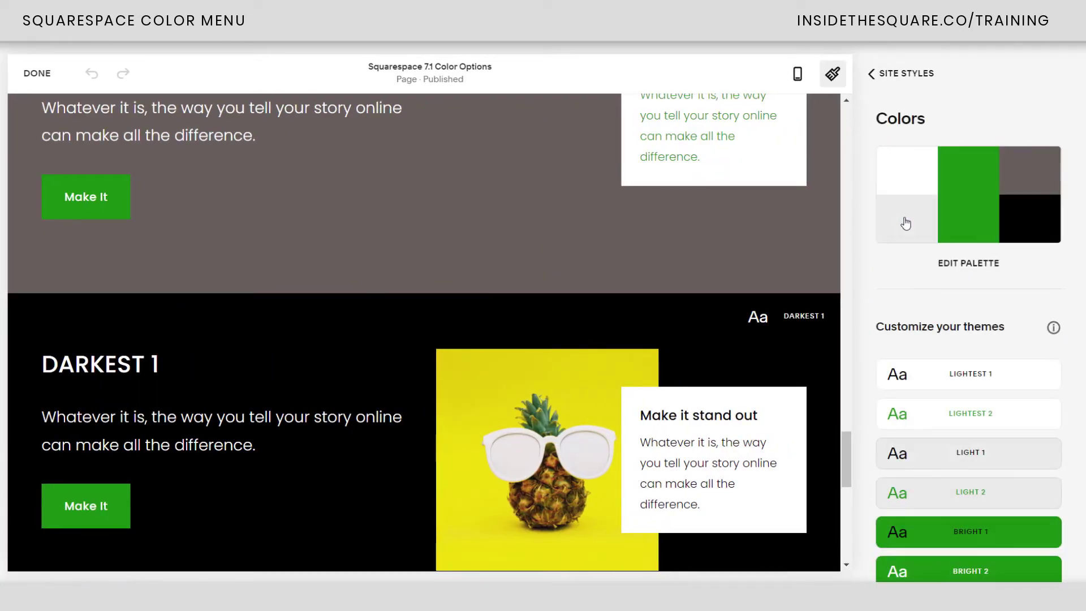
click(971, 263)
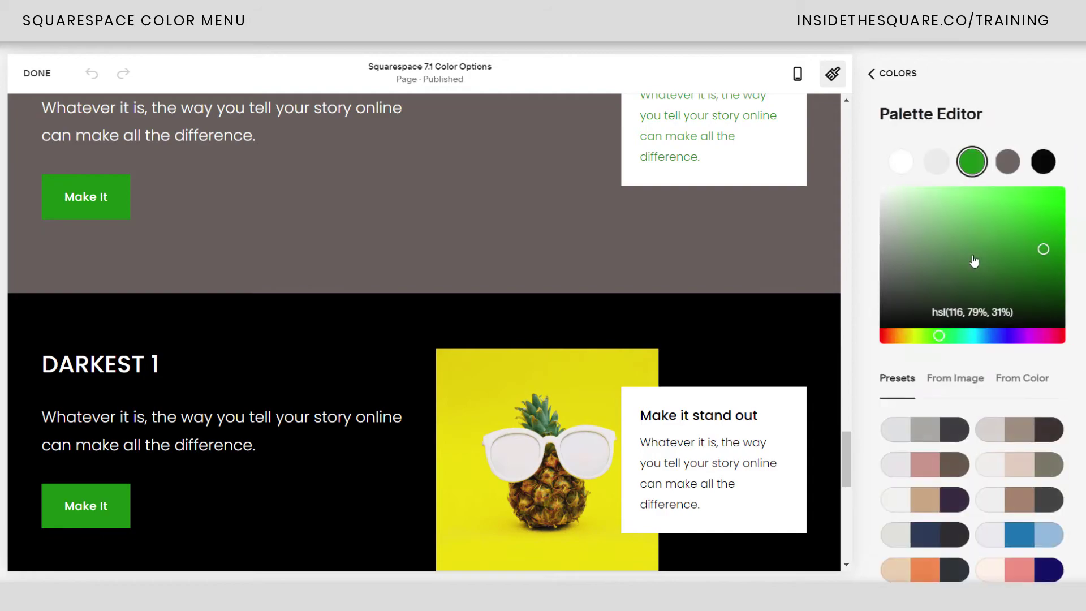
Set the green accent color of the palette to #E5F5F6.
click(1015, 313)
drag(1015, 312, 881, 319)
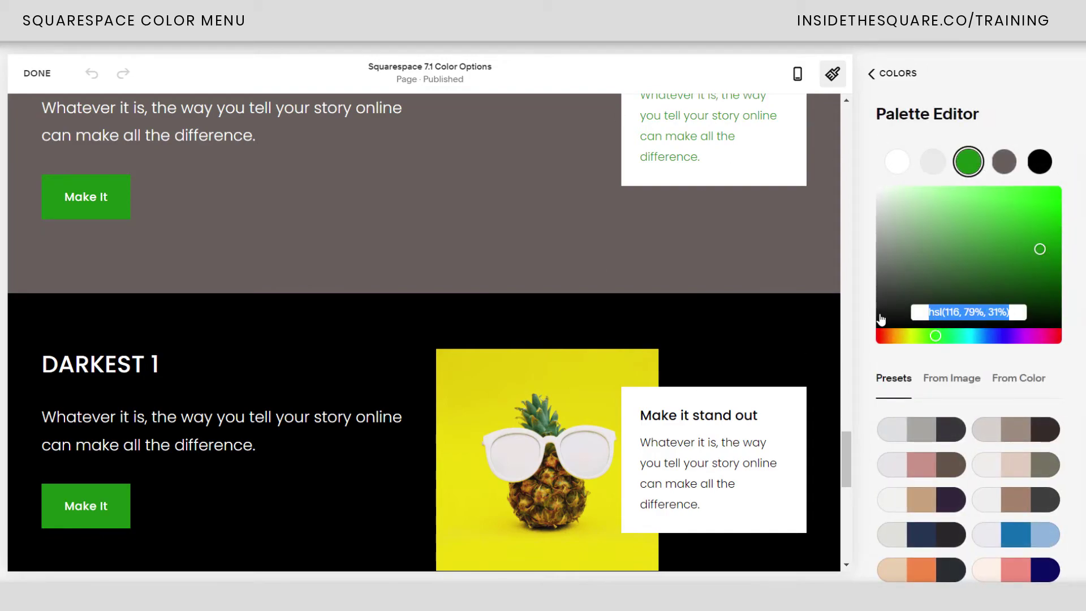
text(E5F5)
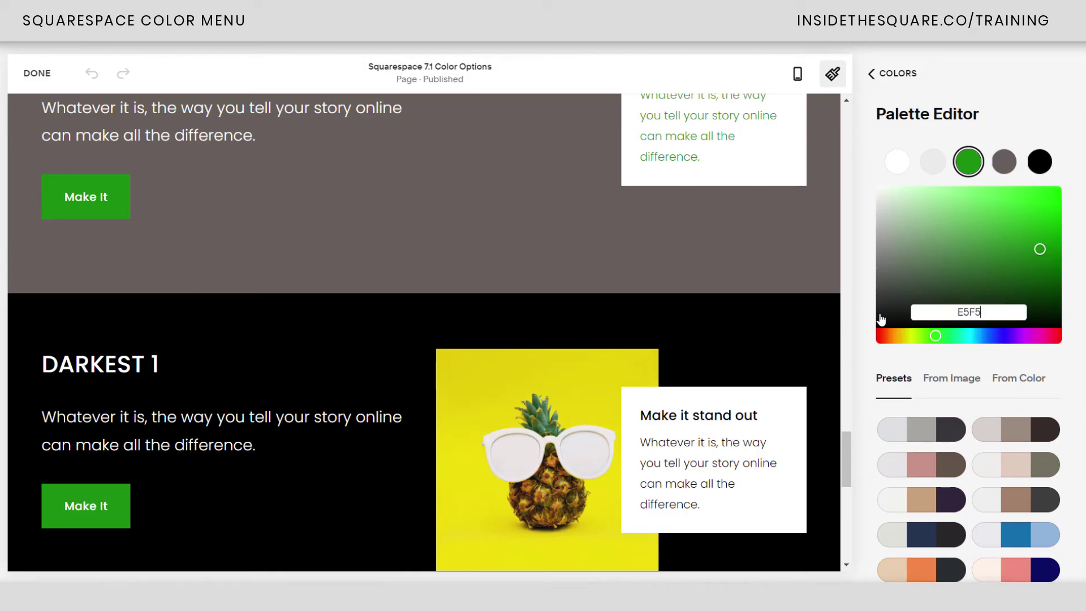
text(F6)
key(Home)
text(#)
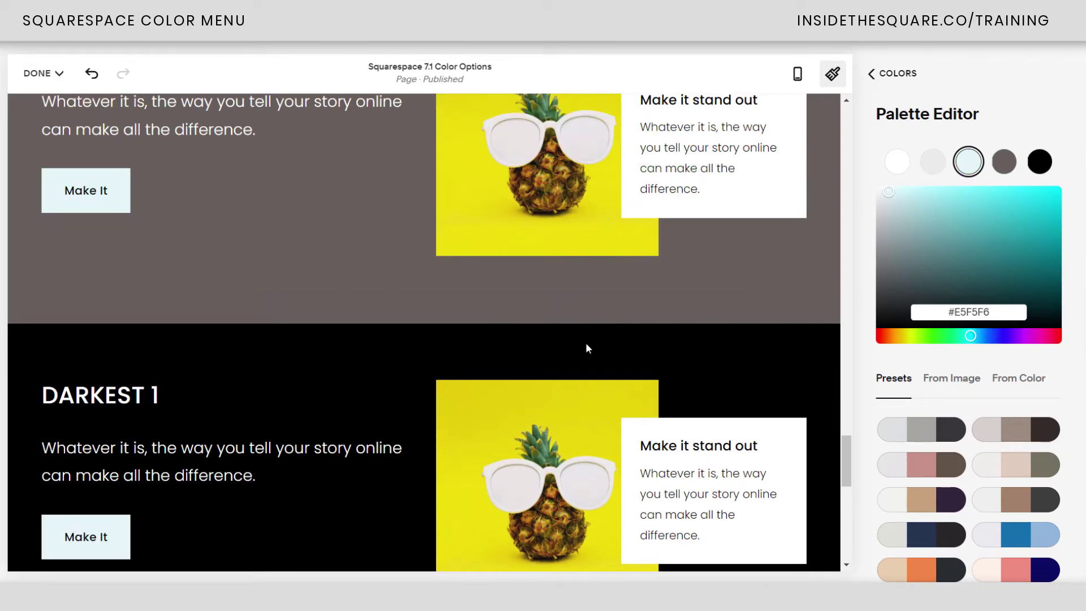
Check the new accent color across the page's dark, light and lightest sections, and leave the palette editor.
scroll(621, 358, up, 20)
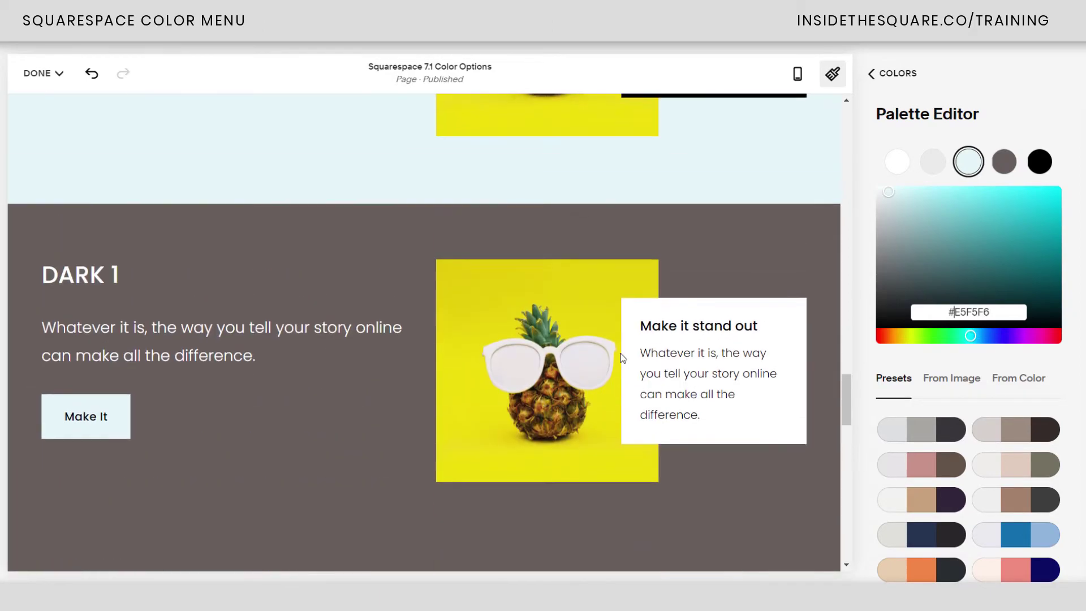
scroll(625, 367, up, 15)
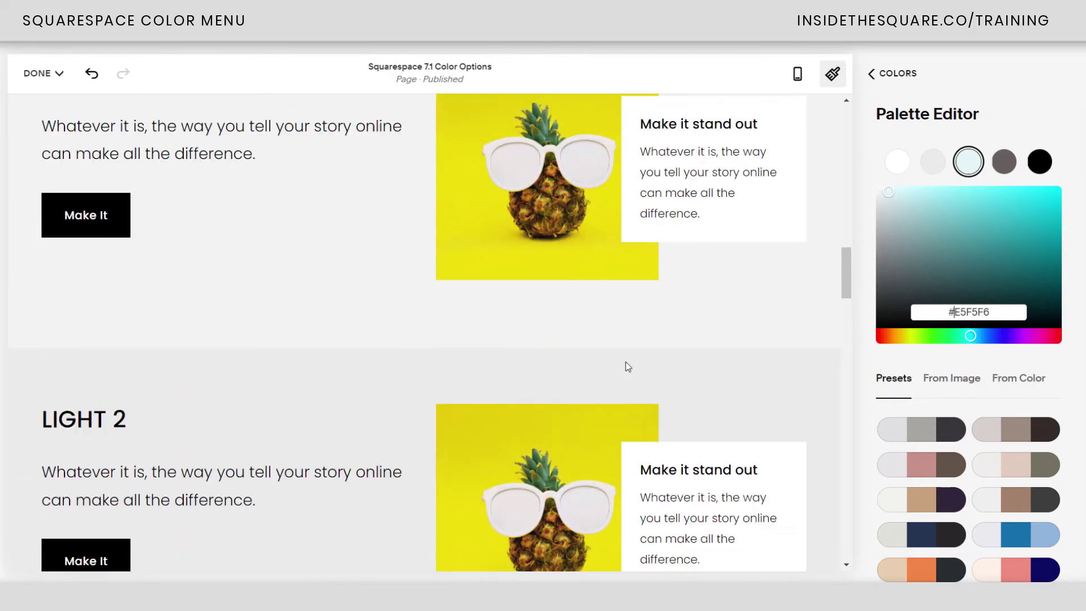
scroll(627, 365, down, 15)
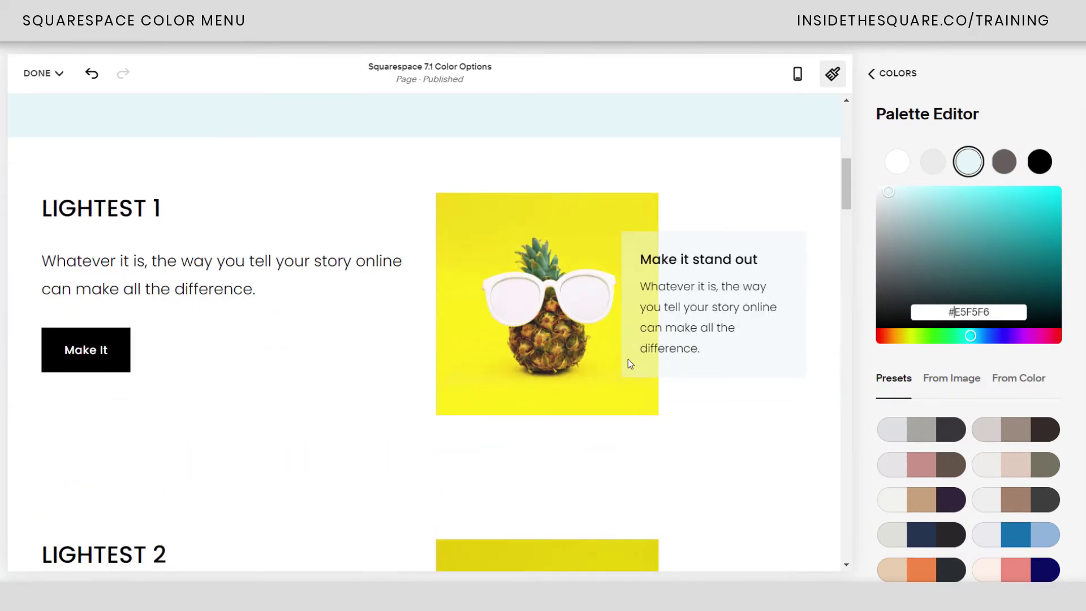
scroll(621, 345, down, 3)
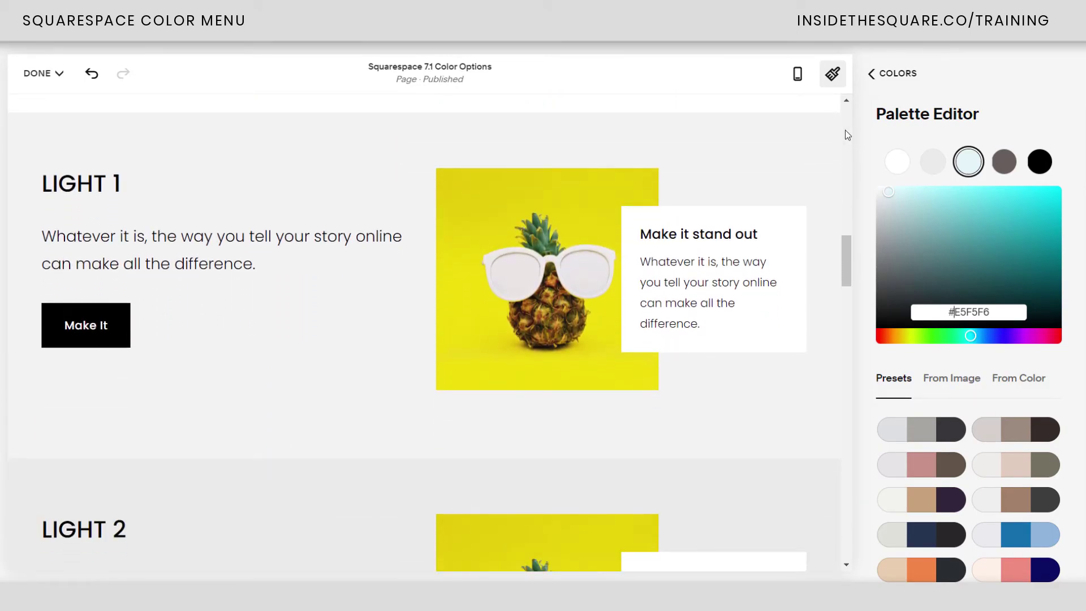
click(895, 77)
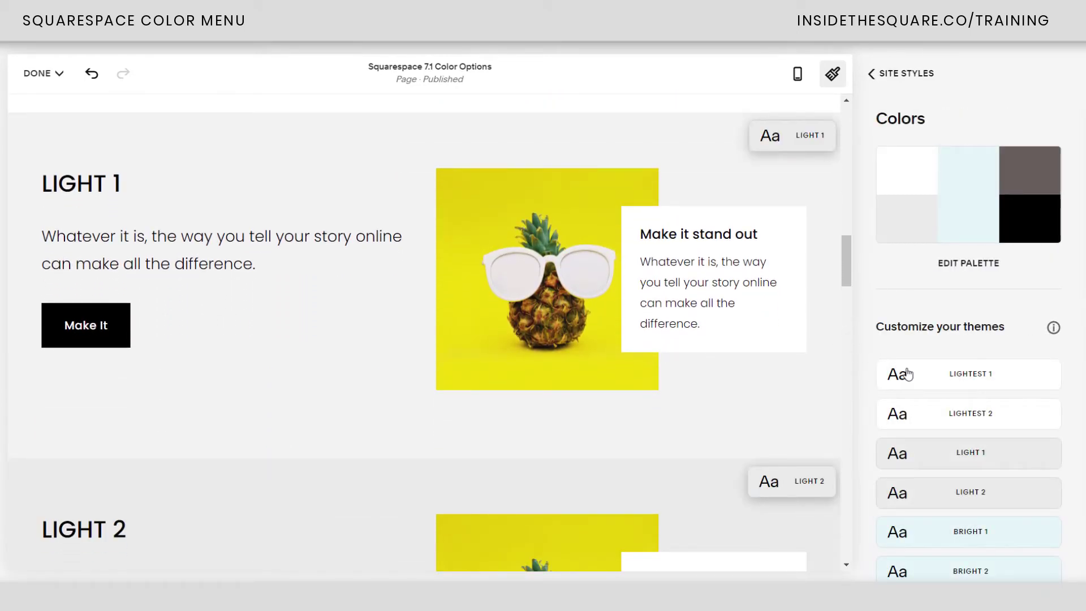
Set the Subtitle color of the collage image block in the Bright 1 theme to the black palette color.
scroll(781, 381, down, 5)
scroll(783, 449, down, 5)
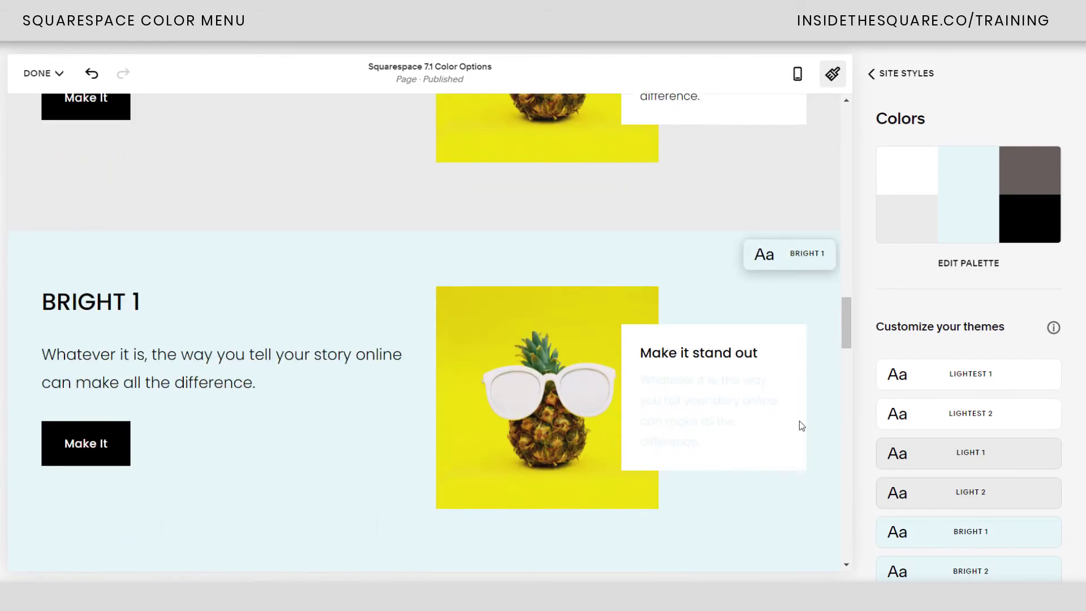
scroll(799, 422, down, 3)
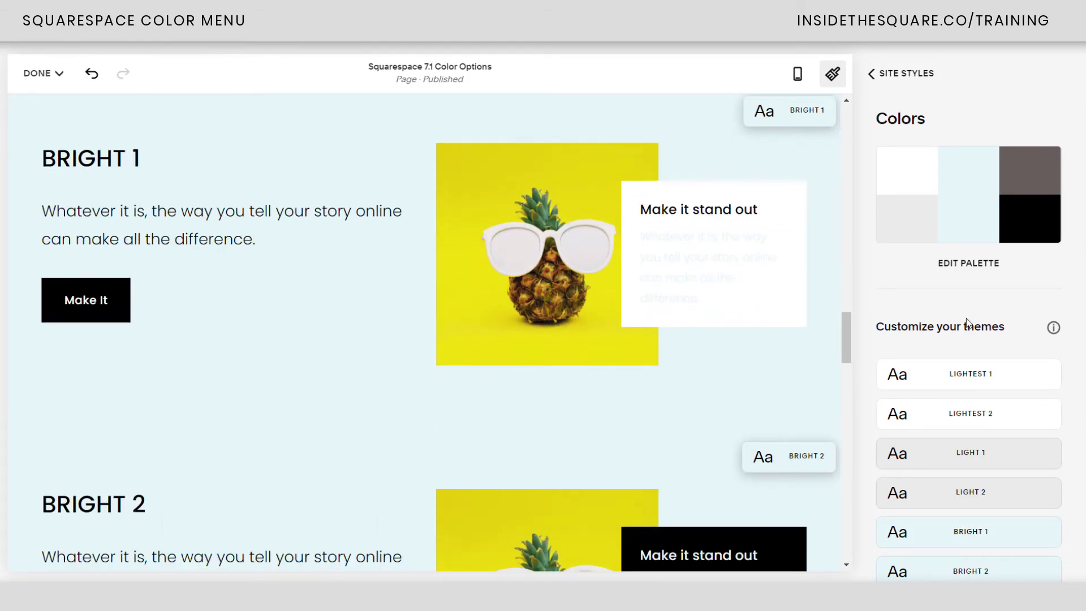
scroll(981, 452, down, 3)
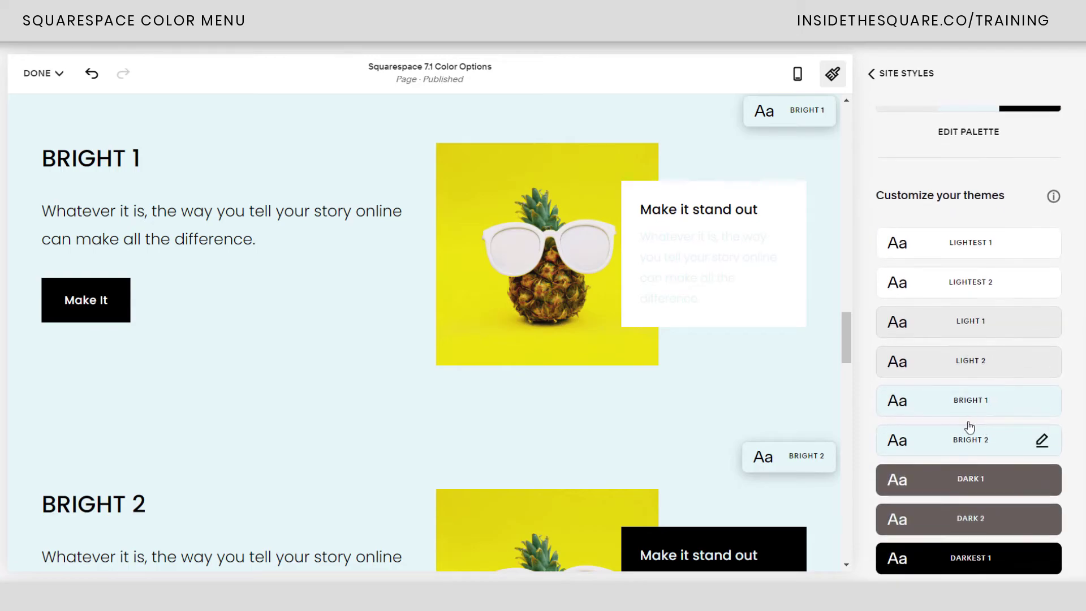
click(1041, 396)
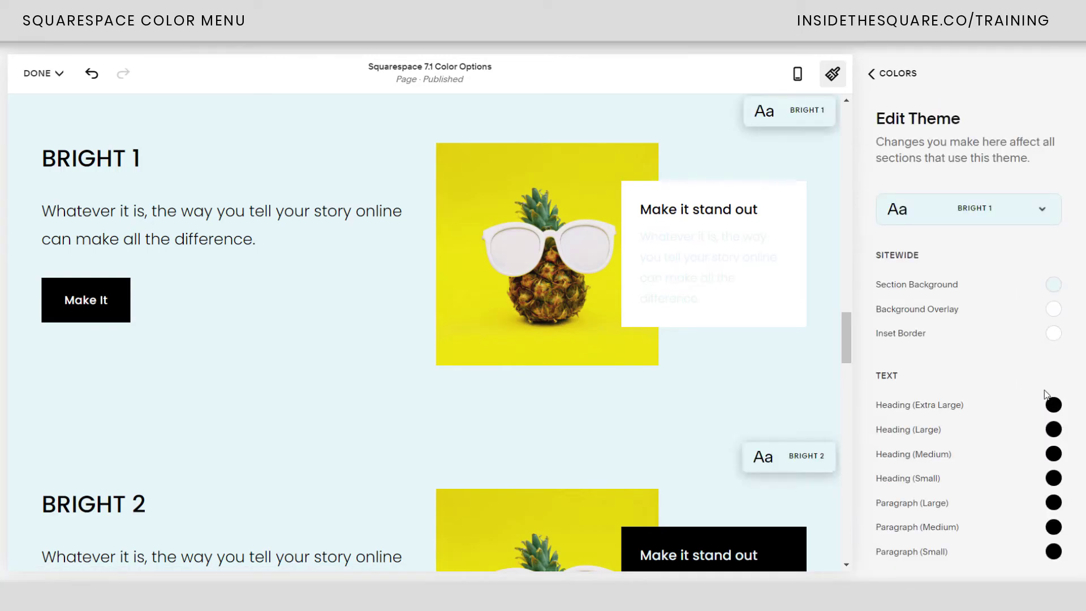
click(679, 346)
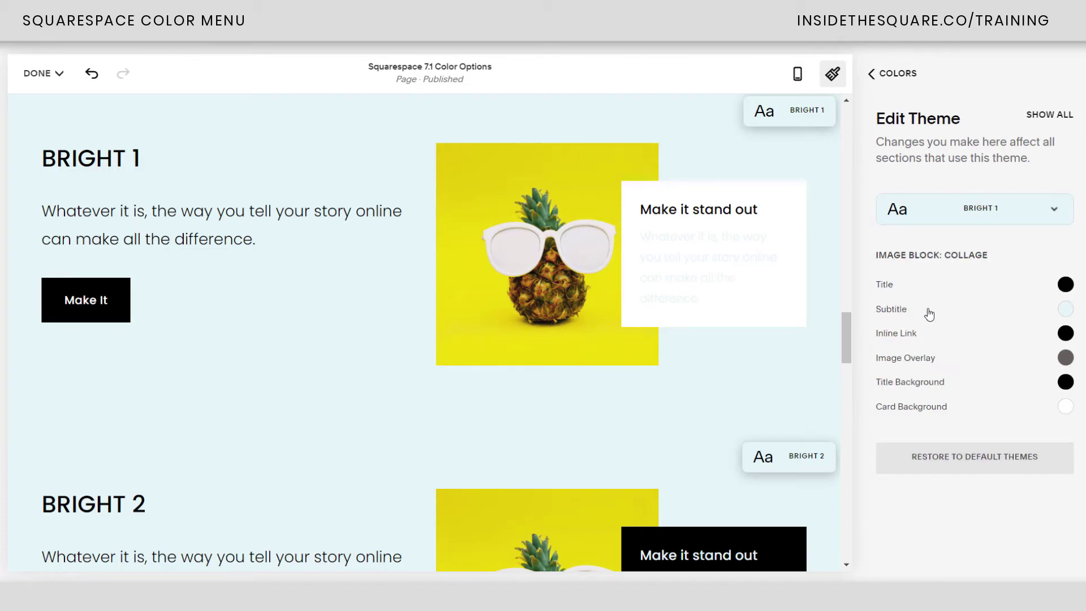
click(1066, 310)
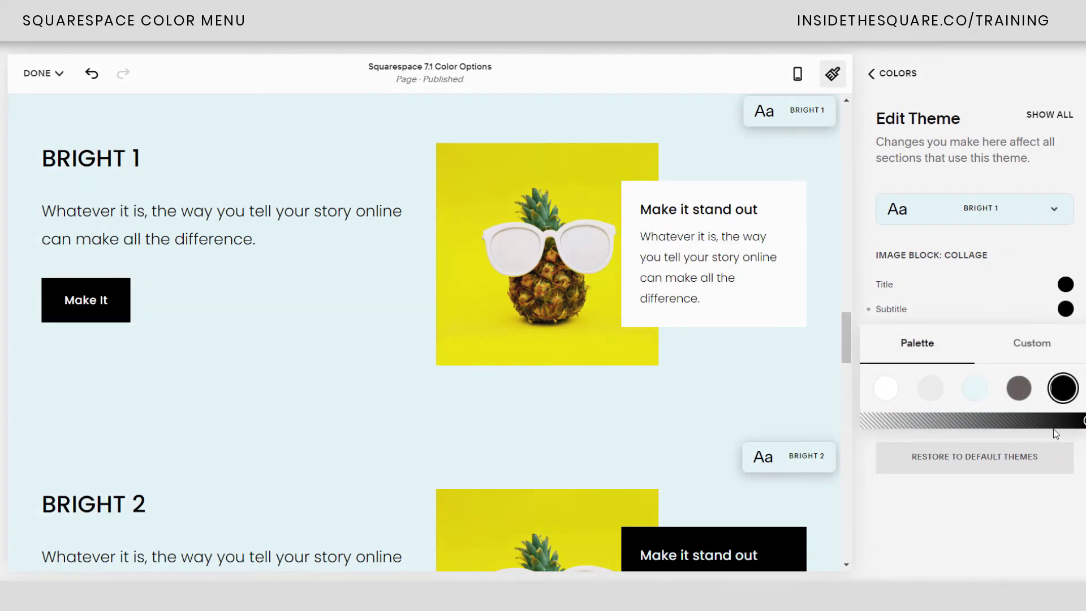
click(1030, 340)
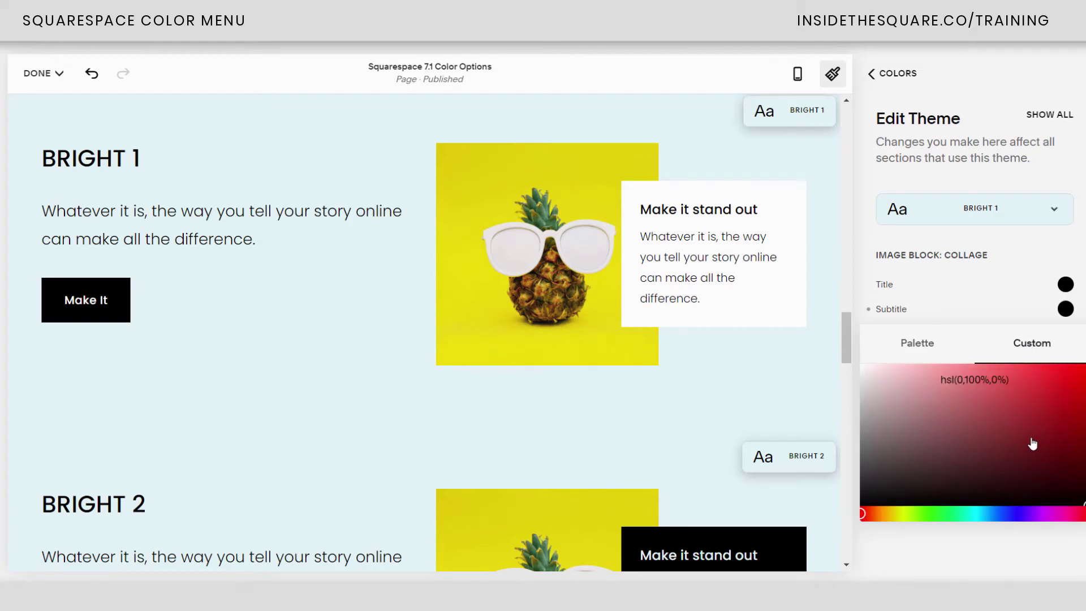
click(1027, 237)
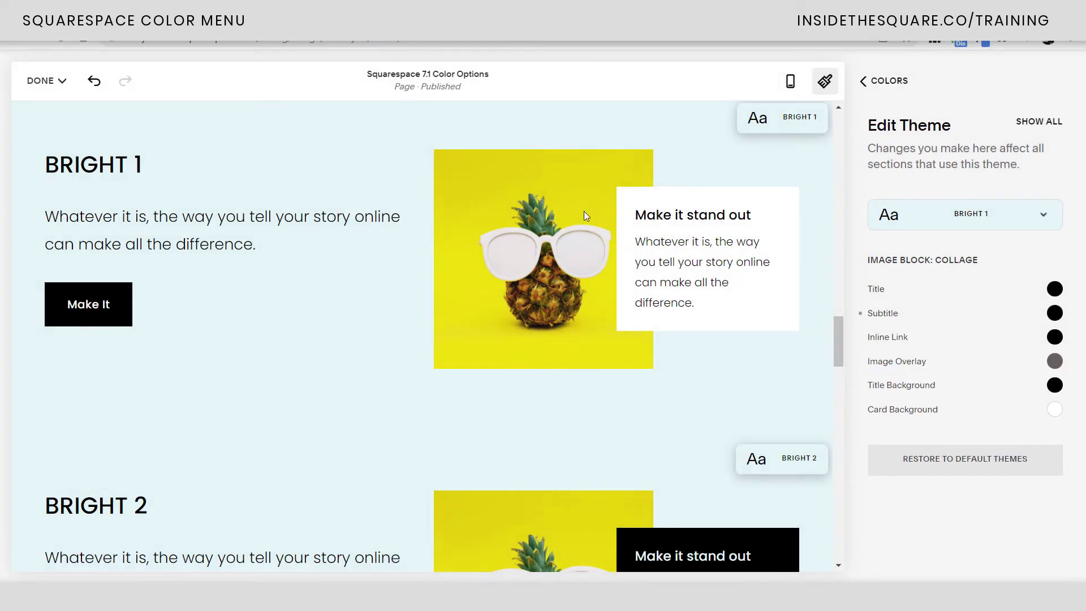
Save the palette and Bright 1 theme changes and exit the page editor.
click(62, 72)
click(47, 108)
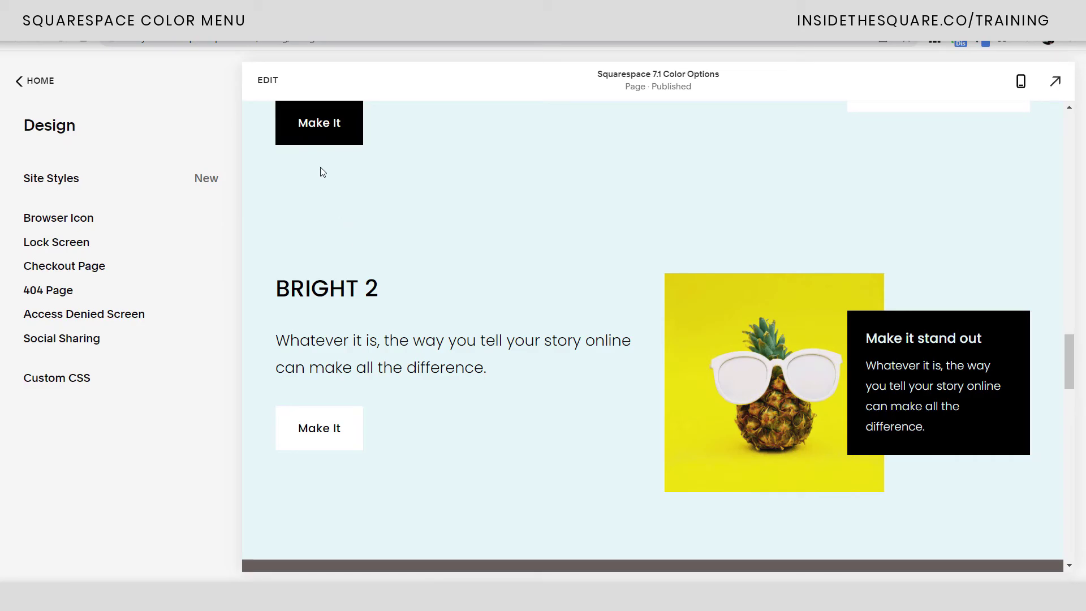
Reopen the page for editing and go to the Colors settings in the site styles.
click(268, 80)
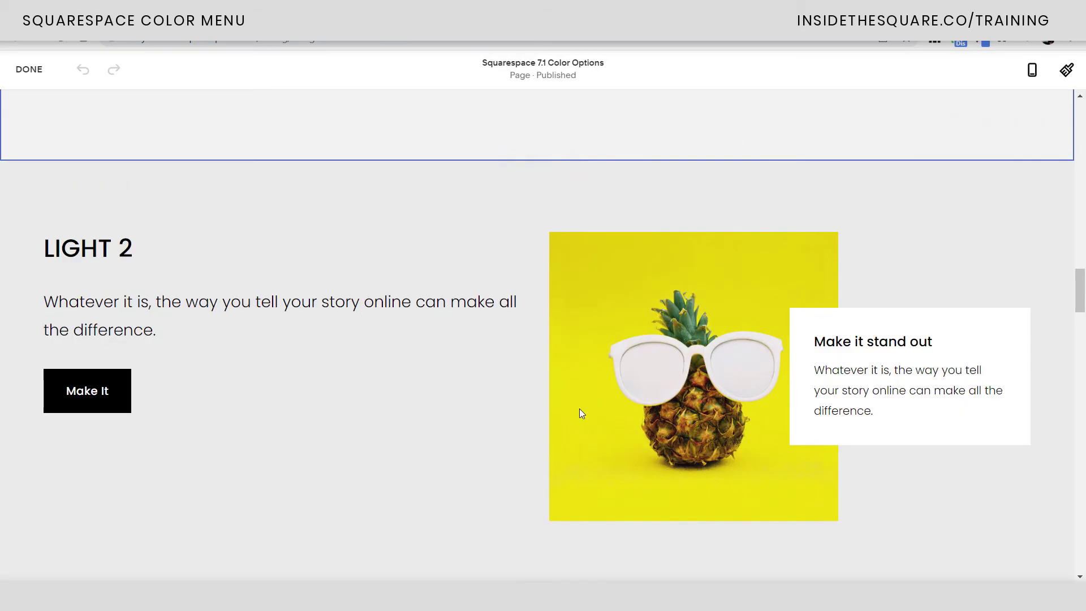
click(1066, 77)
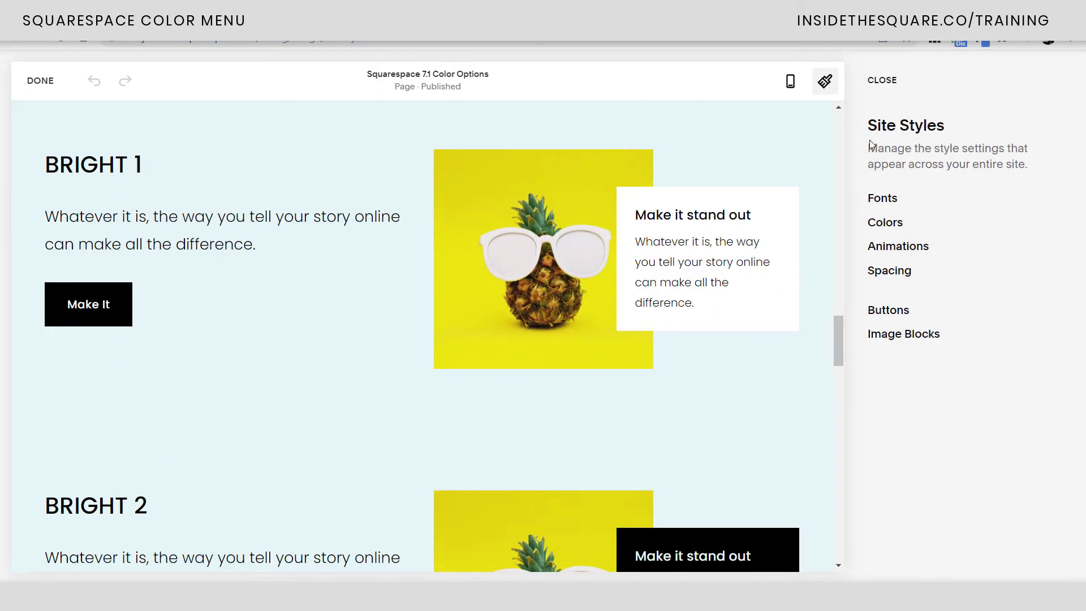
click(897, 225)
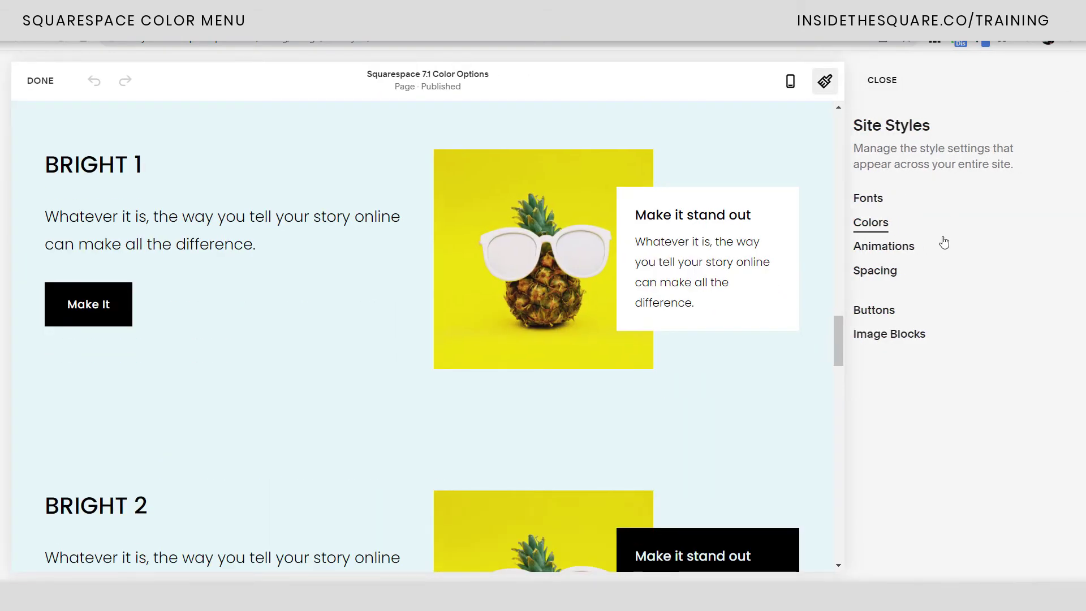